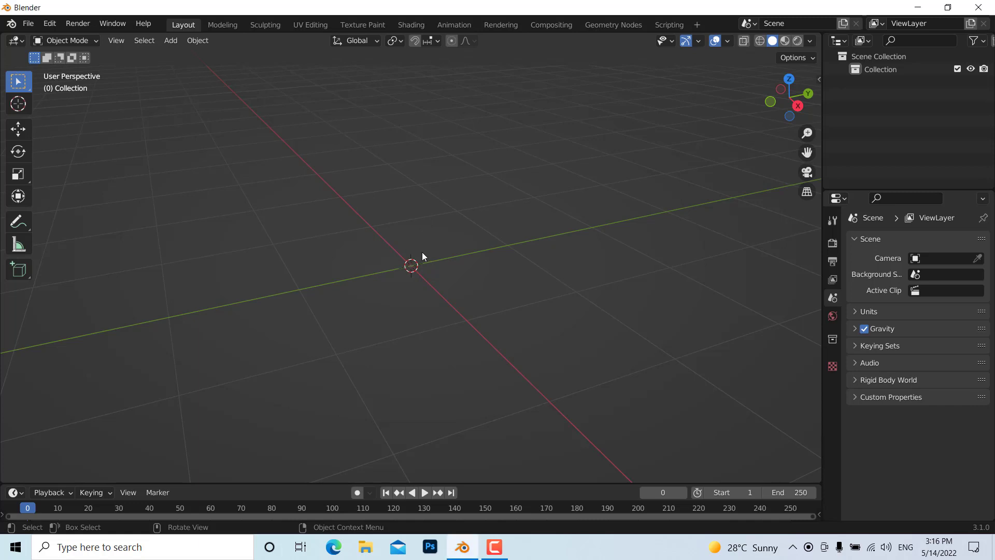
Add a cube, then remove a Triangulate modifier that was added by mistake.
{"action": "key", "text": "shift+a"}
{"action": "mouse_move", "coordinate": [376, 265]}
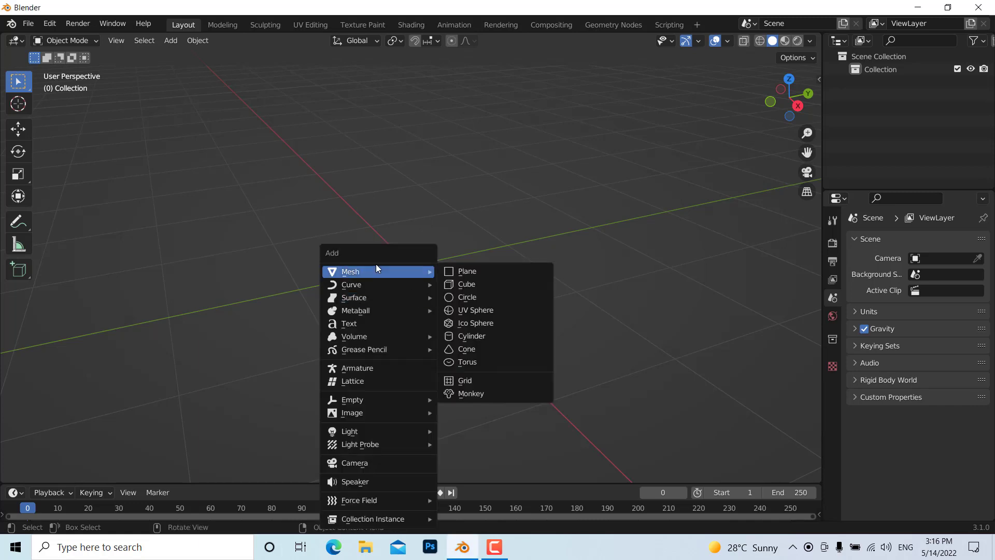
{"action": "left_click", "coordinate": [461, 284]}
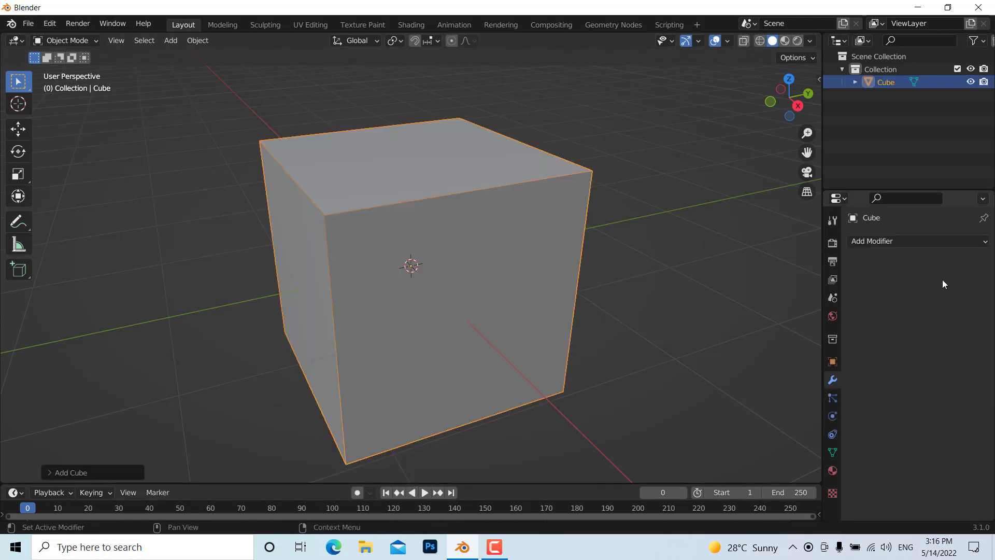
{"action": "left_click", "coordinate": [978, 242]}
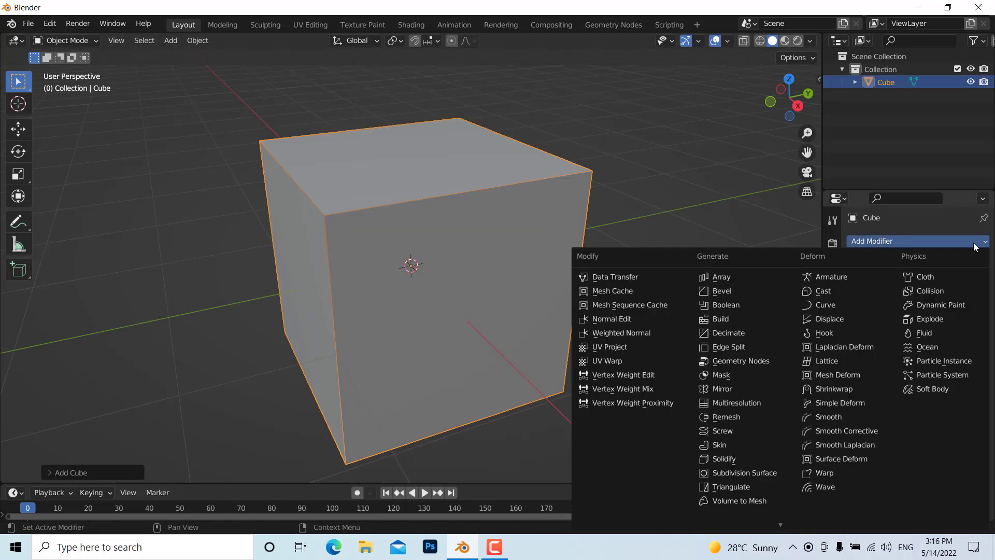
{"action": "left_click", "coordinate": [761, 485]}
{"action": "left_click", "coordinate": [966, 268]}
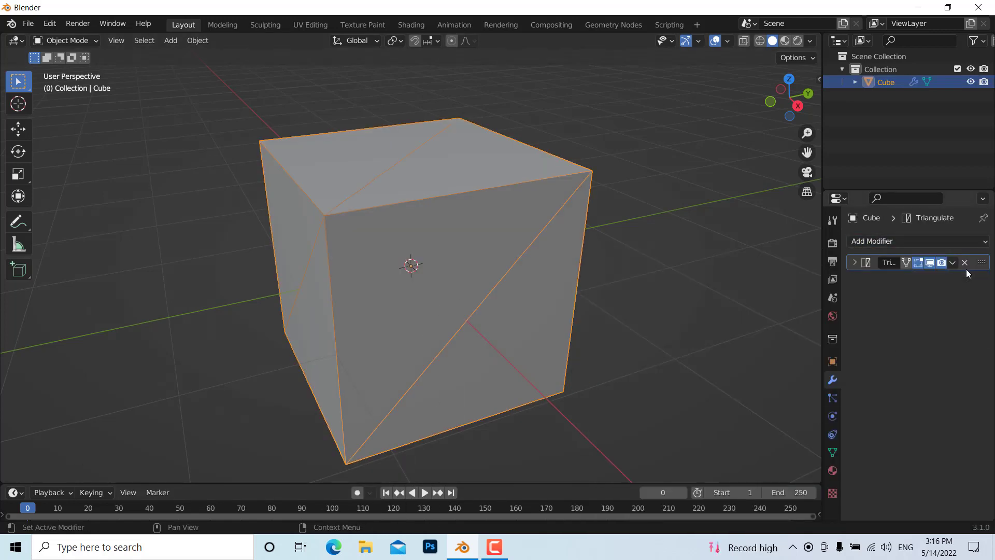
{"action": "left_click", "coordinate": [965, 263]}
Add a Subdivision Surface modifier at viewport level 3 and apply it to the cube.
{"action": "left_click", "coordinate": [979, 242]}
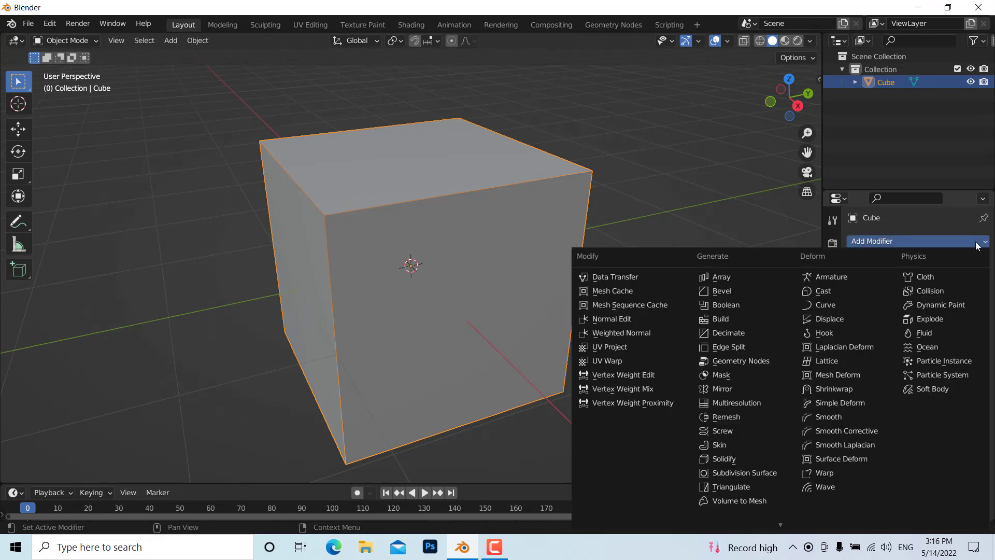
{"action": "left_click", "coordinate": [745, 472]}
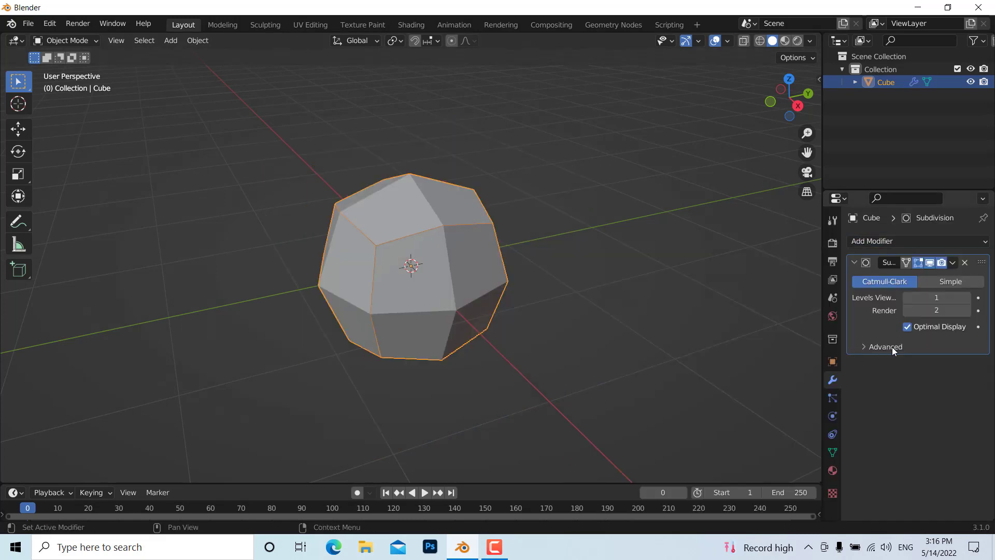
{"action": "left_click", "coordinate": [967, 299]}
{"action": "left_click", "coordinate": [967, 299]}
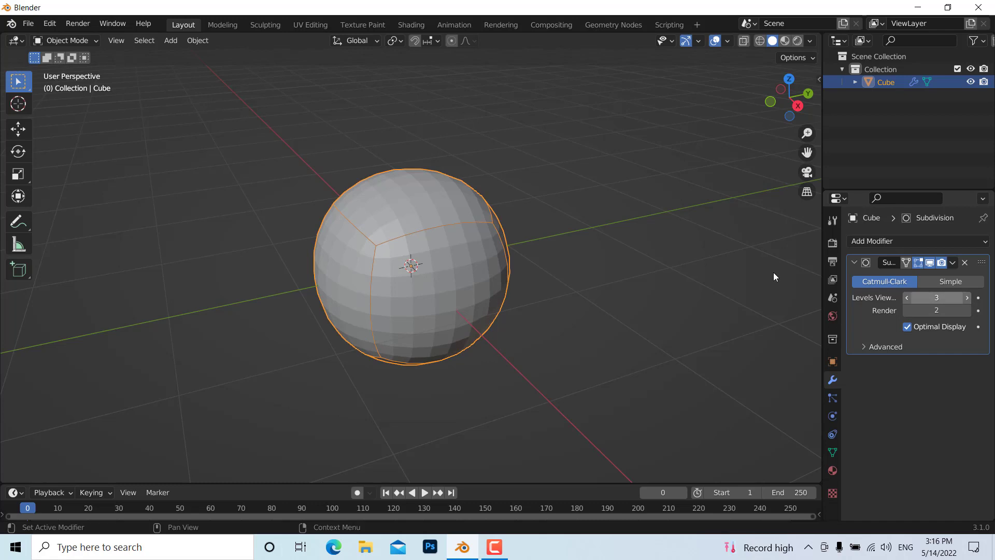
{"action": "left_click", "coordinate": [952, 263]}
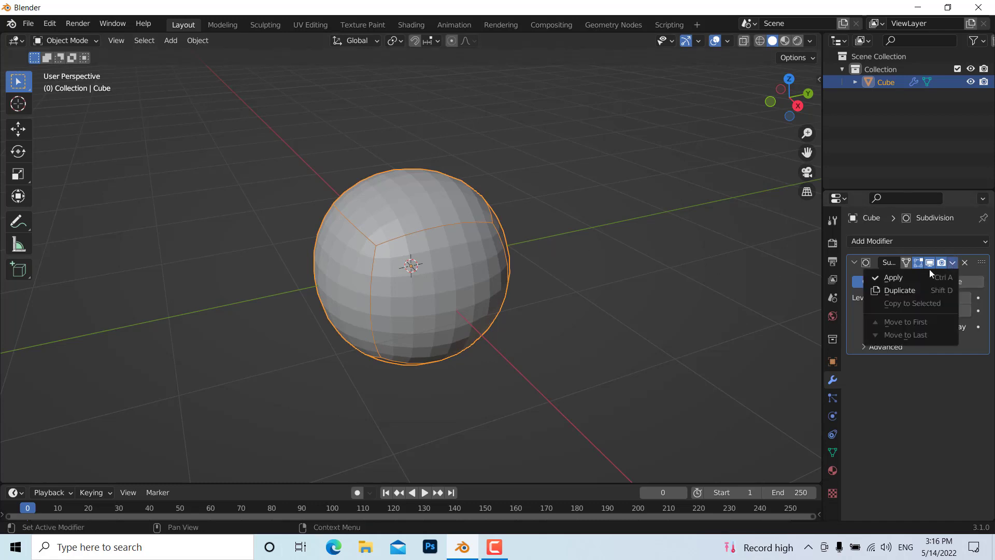
{"action": "key", "text": "ctrl+a"}
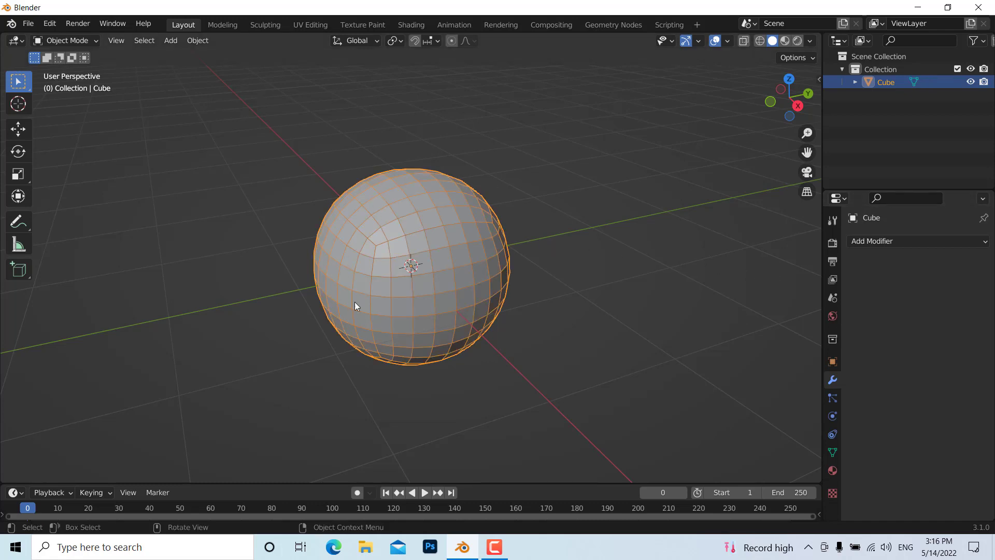
Toggle the Wireframe overlay off and back on in Viewport Overlays.
{"action": "left_click", "coordinate": [728, 41]}
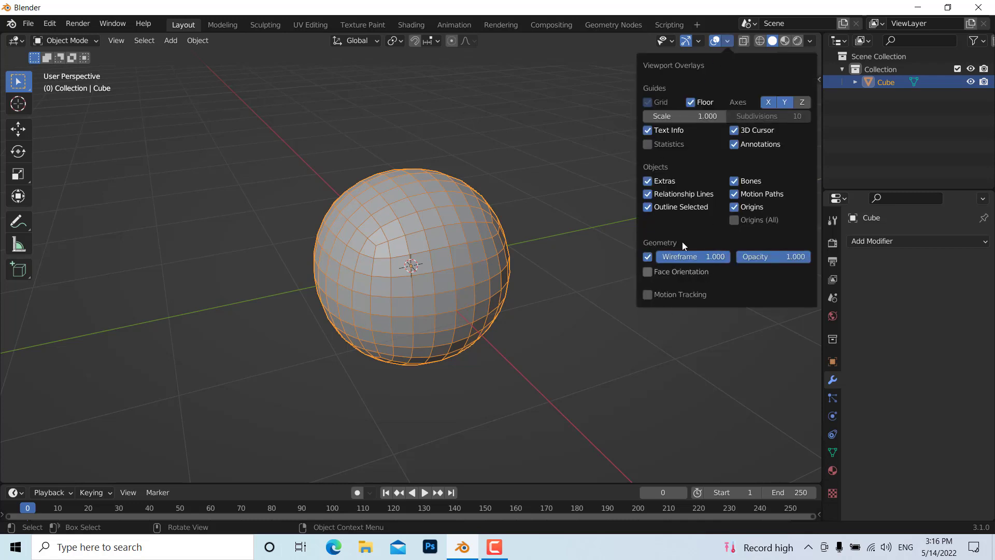
{"action": "left_click", "coordinate": [646, 258]}
{"action": "left_click", "coordinate": [646, 257]}
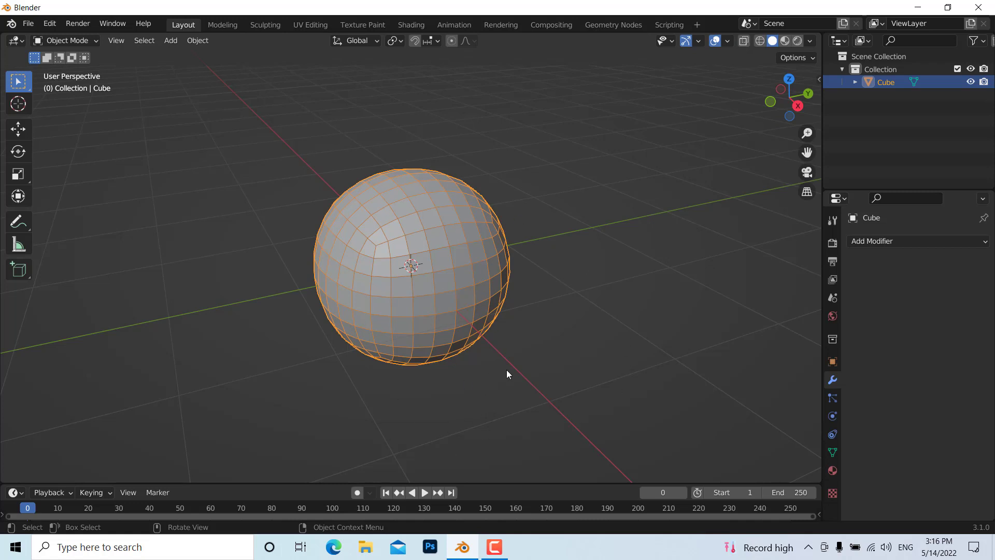
Switch the viewport to Rendered shading and leave the sphere deselected.
{"action": "left_click", "coordinate": [800, 39]}
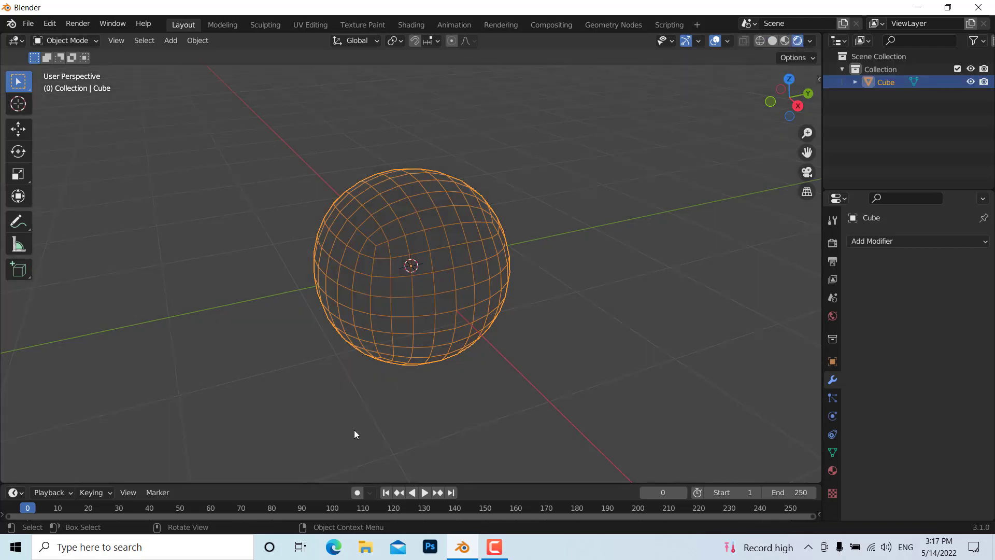
{"action": "scroll", "coordinate": [449, 266], "scroll_direction": "up", "scroll_amount": 5}
{"action": "scroll", "coordinate": [394, 252], "scroll_direction": "down", "scroll_amount": 4}
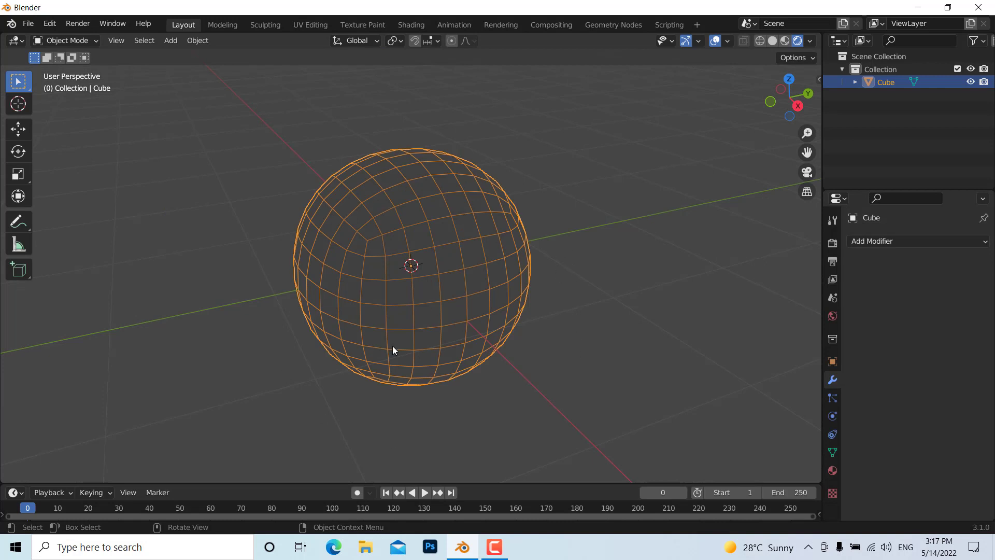
{"action": "left_click", "coordinate": [616, 341]}
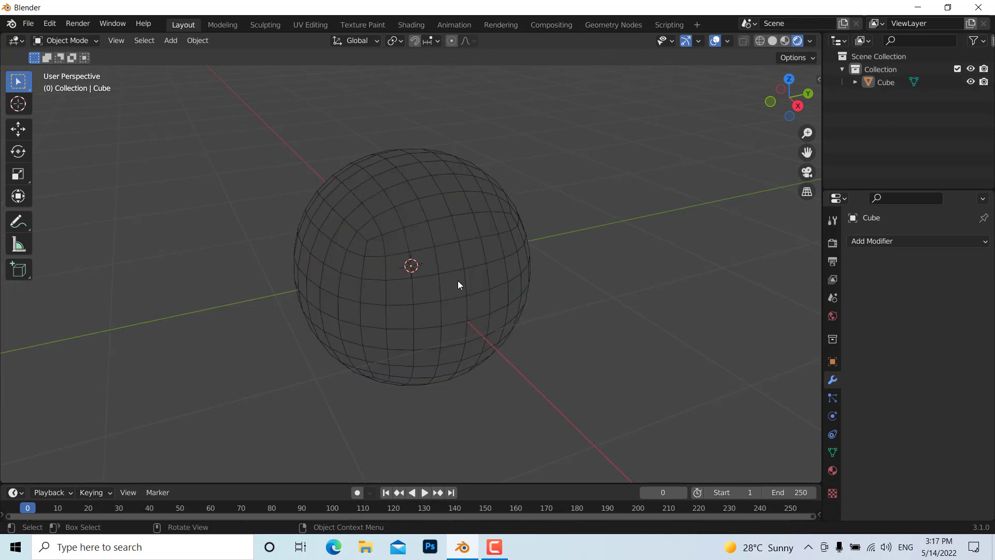
{"action": "scroll", "coordinate": [395, 250], "scroll_direction": "up", "scroll_amount": 2}
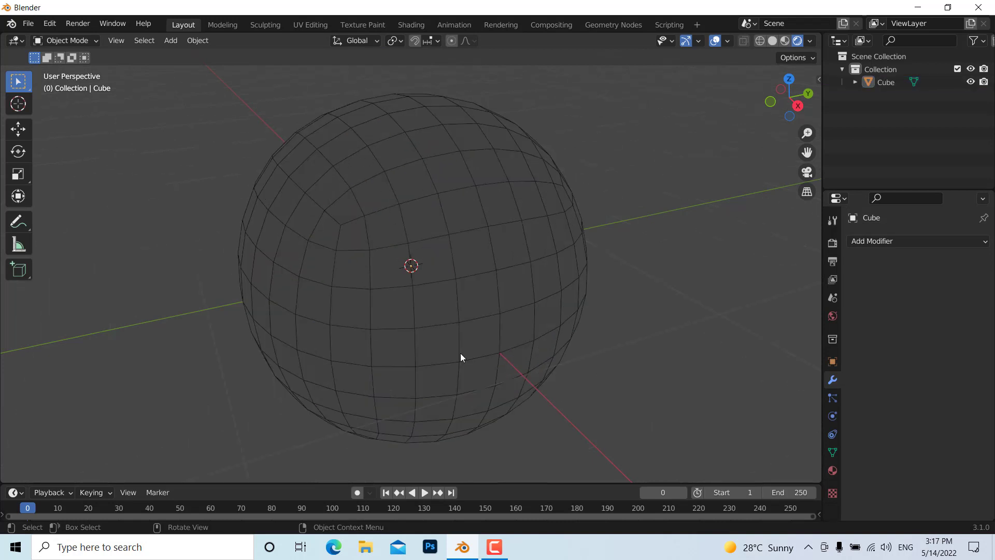
{"action": "left_click", "coordinate": [509, 216]}
{"action": "left_click", "coordinate": [704, 264]}
In Preferences > Themes > 3D Viewport, lighten the Wire colour from black to light grey.
{"action": "left_click", "coordinate": [50, 24]}
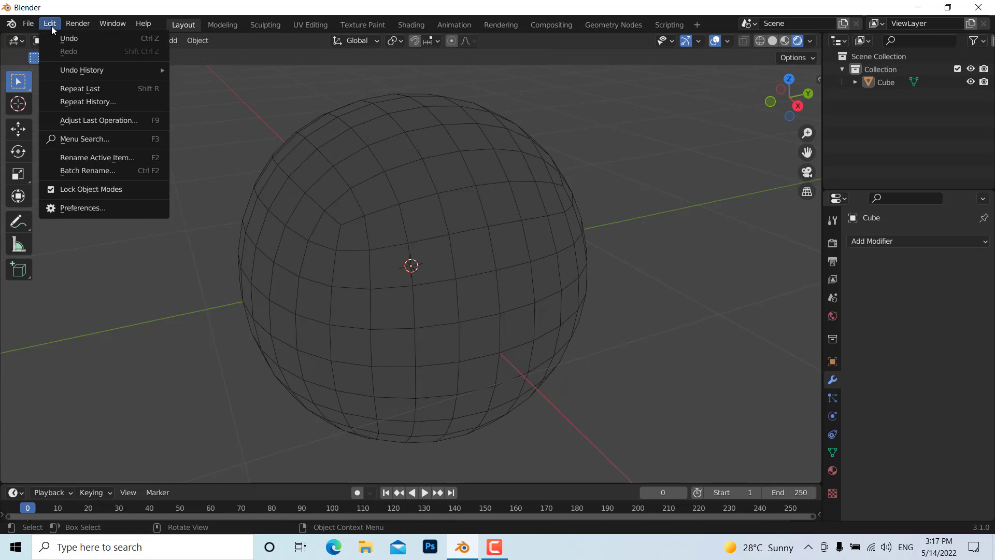
{"action": "left_click", "coordinate": [77, 207]}
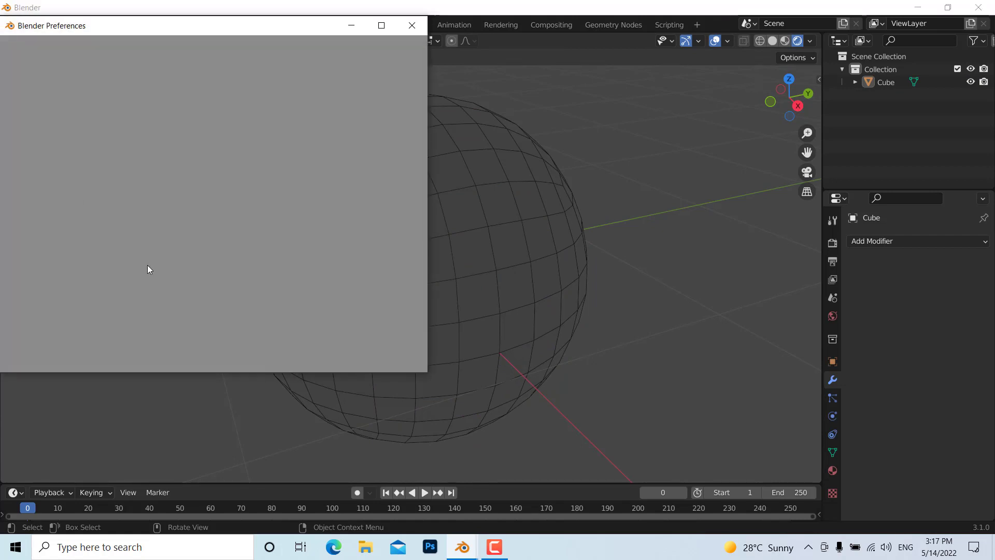
{"action": "left_click", "coordinate": [34, 66]}
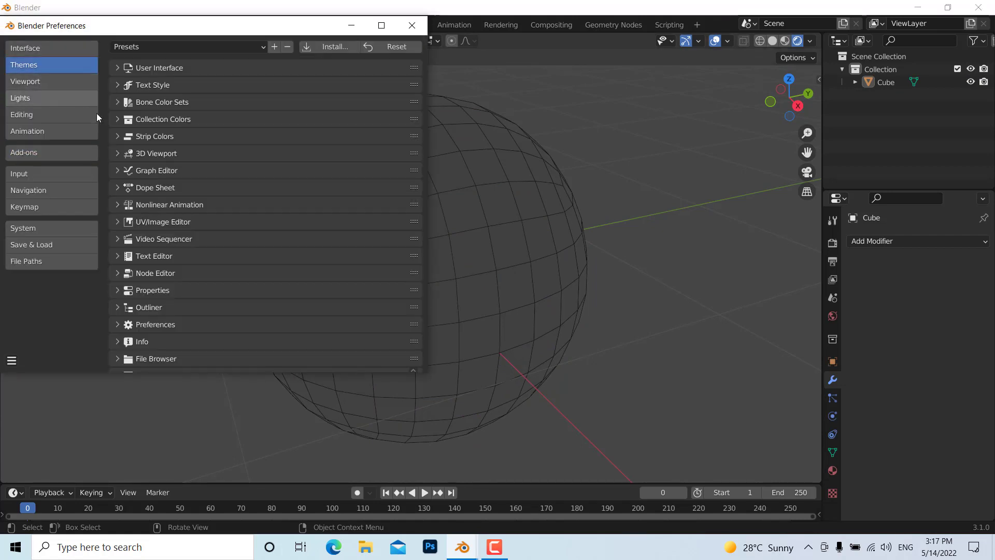
{"action": "left_click", "coordinate": [119, 154]}
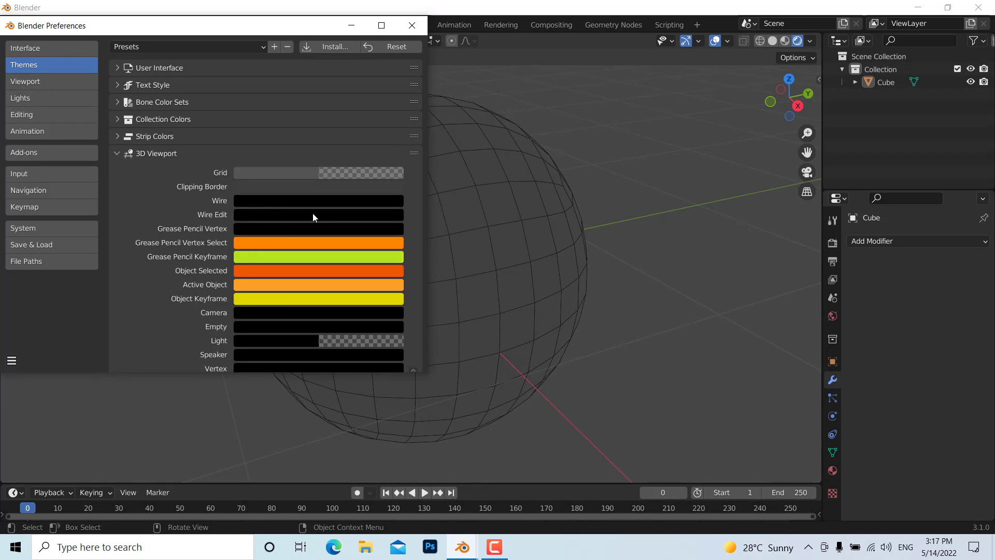
{"action": "left_click", "coordinate": [312, 200]}
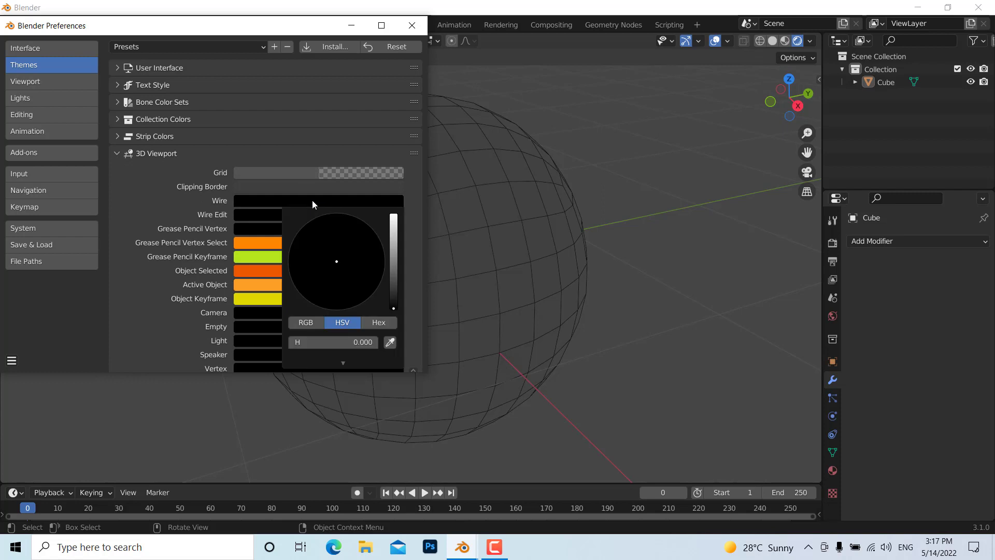
{"action": "left_click_drag", "start_coordinate": [392, 311], "coordinate": [394, 234]}
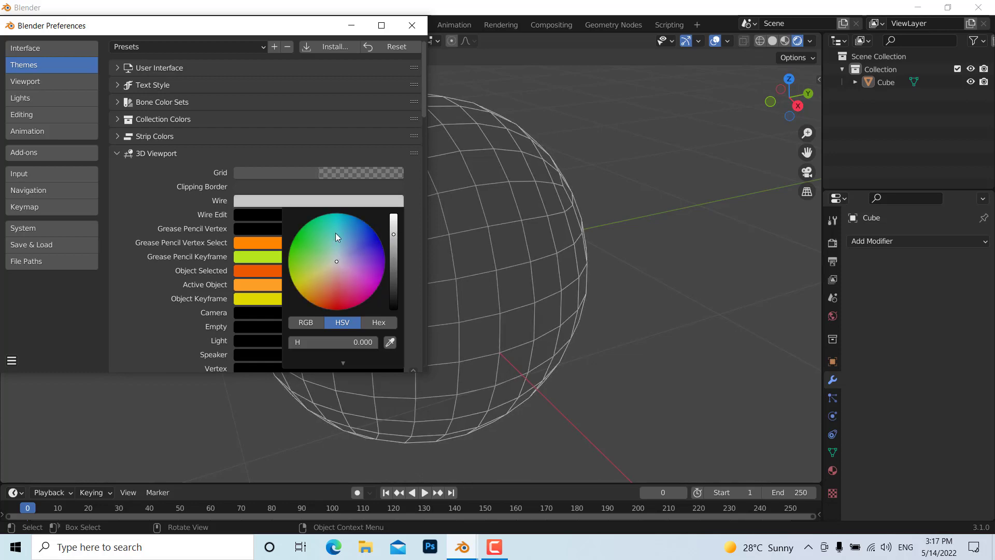
{"action": "left_click", "coordinate": [412, 25]}
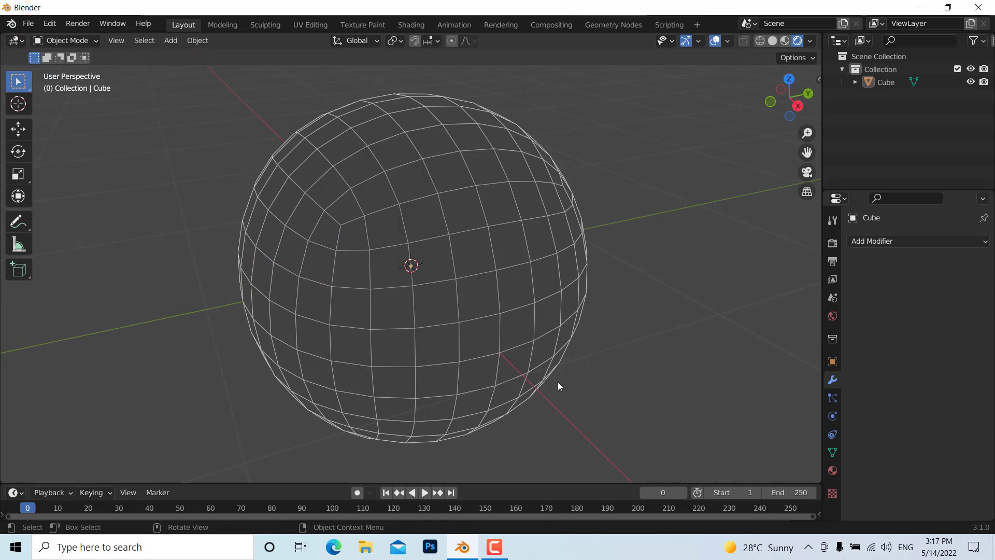
Make a test Viewport Render Image of the sphere and close the result.
{"action": "left_click", "coordinate": [117, 40]}
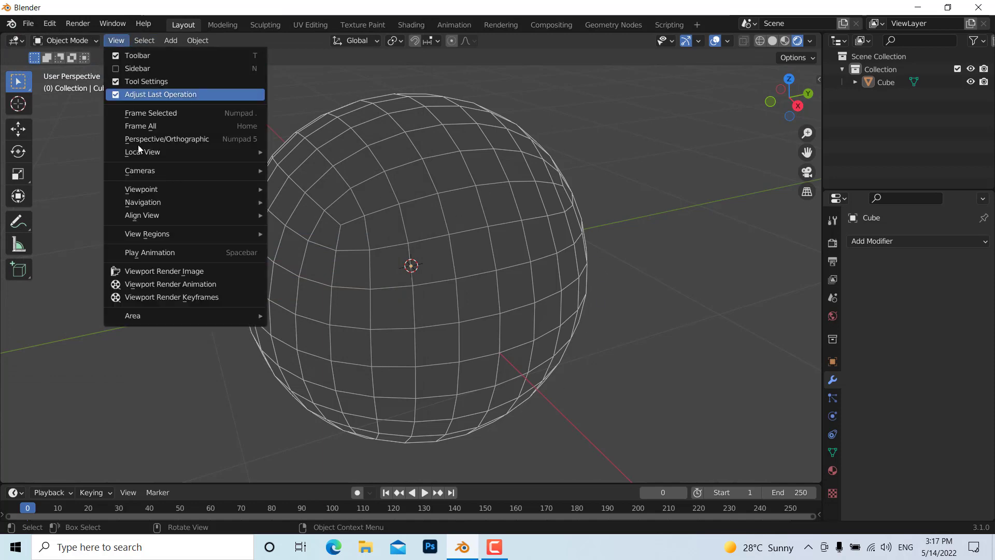
{"action": "left_click", "coordinate": [163, 274]}
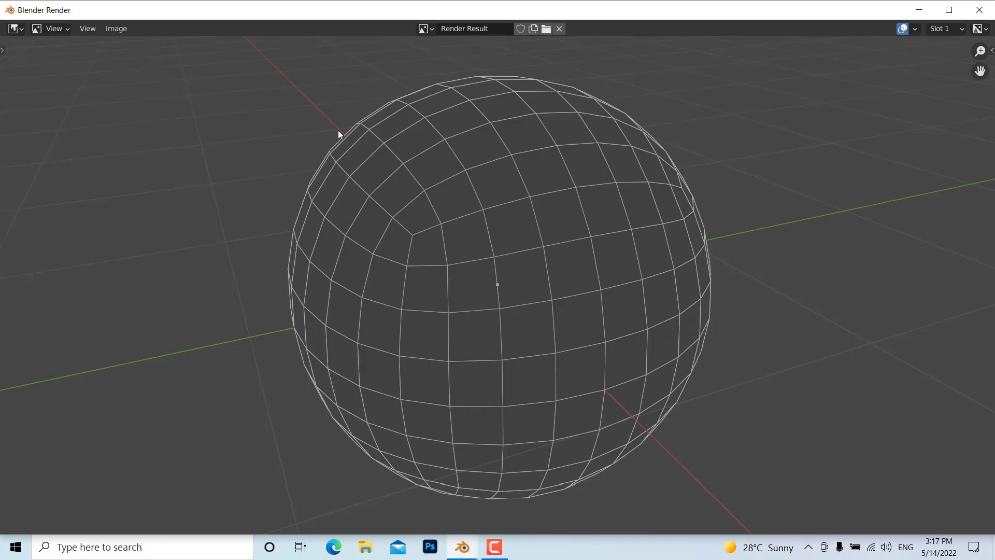
{"action": "left_click", "coordinate": [980, 10]}
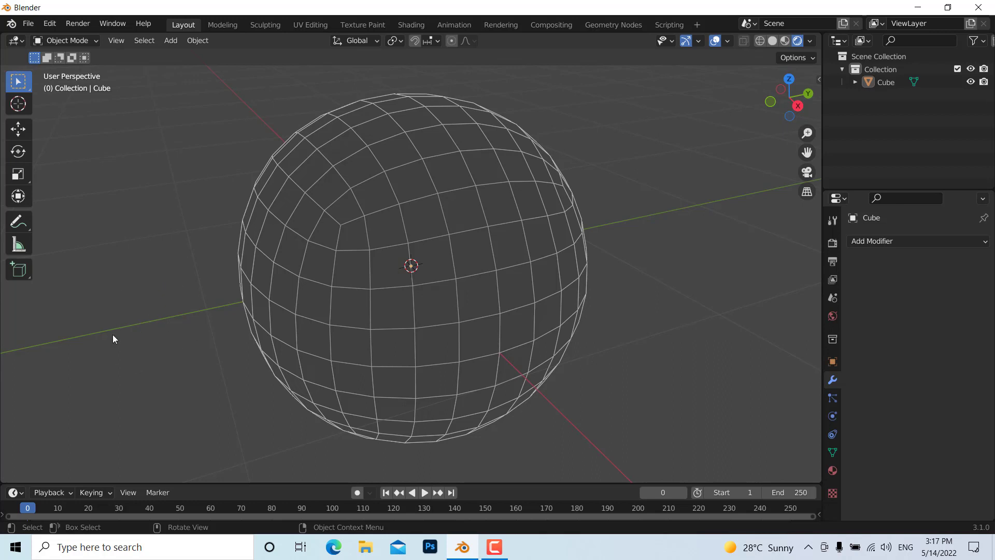
Hide the X/Y axes, extras, relationship lines, outline, origins, motion paths, bones, annotations, 3D cursor and text info overlays.
{"action": "left_click", "coordinate": [728, 41]}
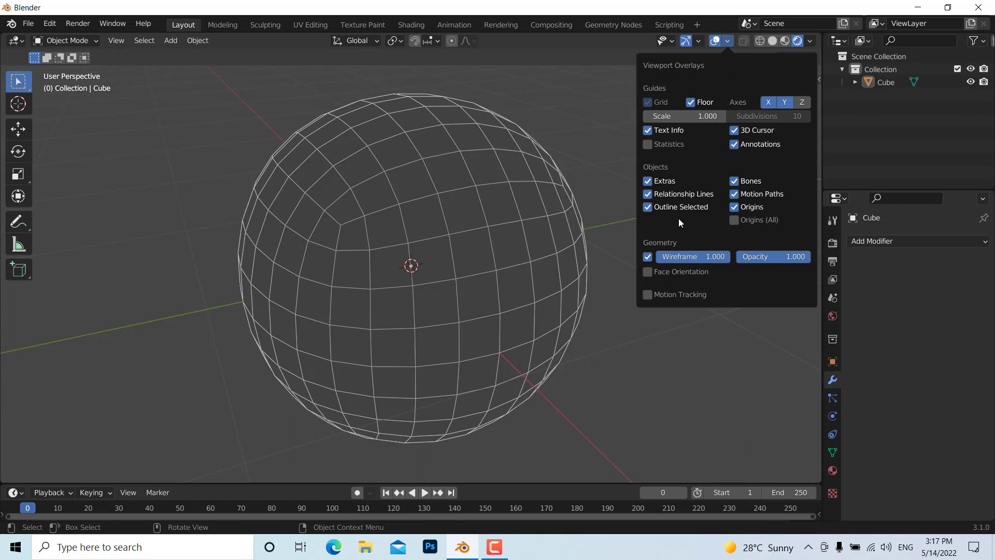
{"action": "left_click", "coordinate": [768, 104]}
{"action": "left_click", "coordinate": [785, 104]}
{"action": "left_click", "coordinate": [647, 181]}
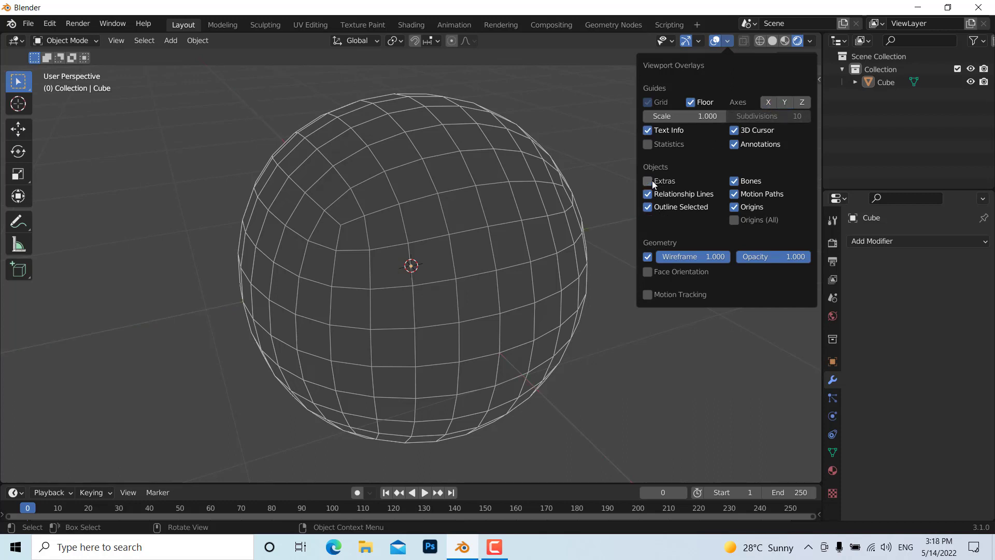
{"action": "left_click", "coordinate": [647, 193]}
{"action": "left_click", "coordinate": [648, 205]}
{"action": "left_click", "coordinate": [734, 207]}
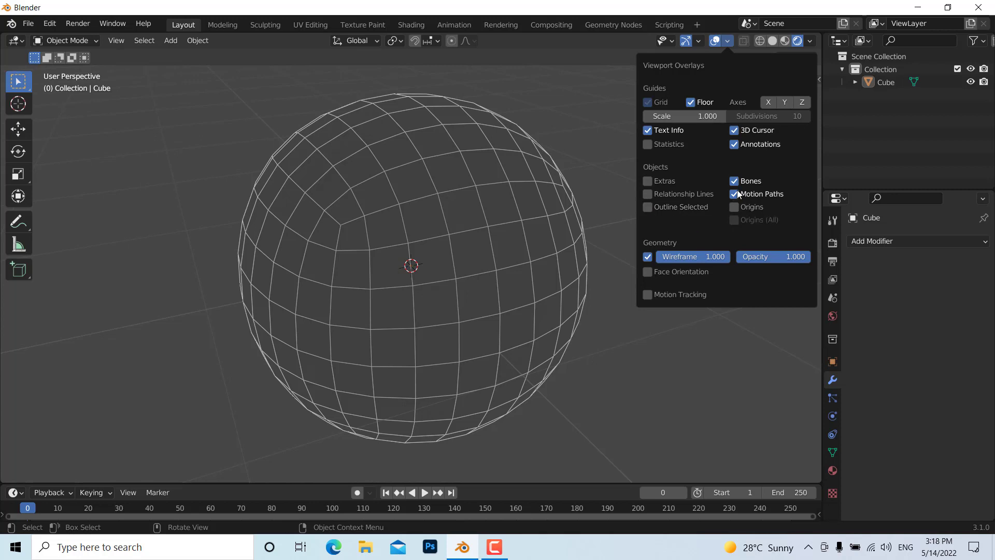
{"action": "left_click", "coordinate": [734, 194]}
{"action": "left_click", "coordinate": [734, 181]}
{"action": "left_click", "coordinate": [734, 144]}
{"action": "left_click", "coordinate": [734, 131]}
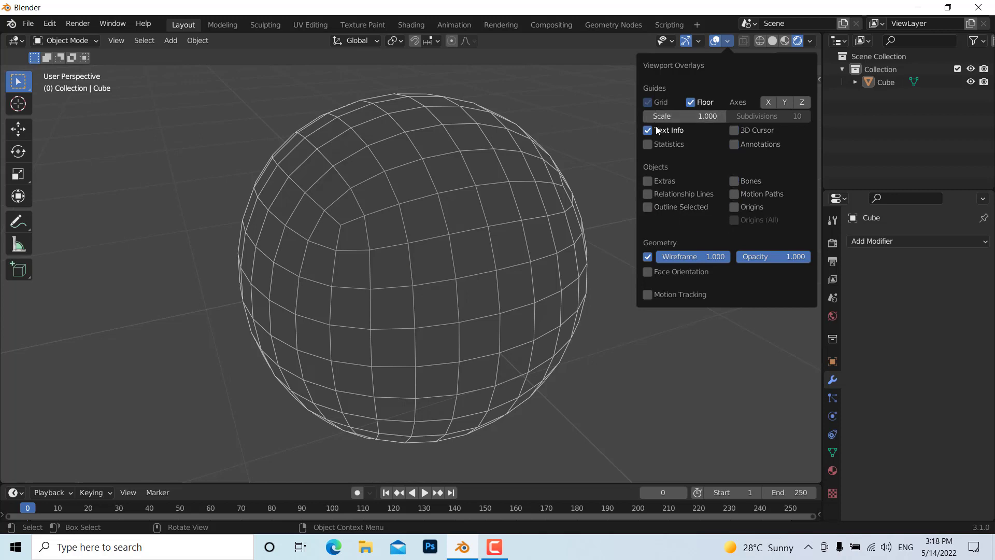
{"action": "left_click", "coordinate": [654, 131]}
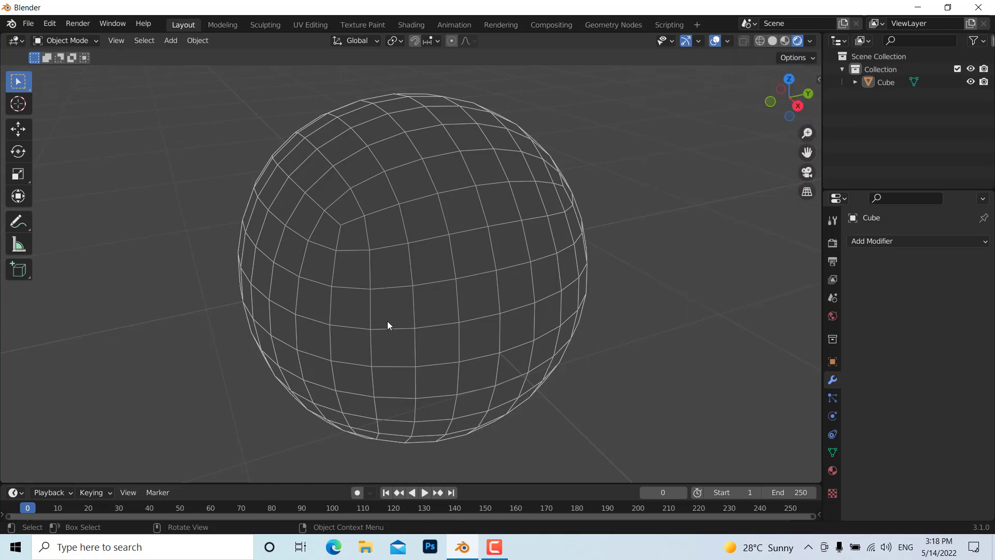
{"action": "left_click", "coordinate": [728, 40]}
Render a clean viewport image of the wireframe sphere and close the render window.
{"action": "left_click", "coordinate": [116, 46]}
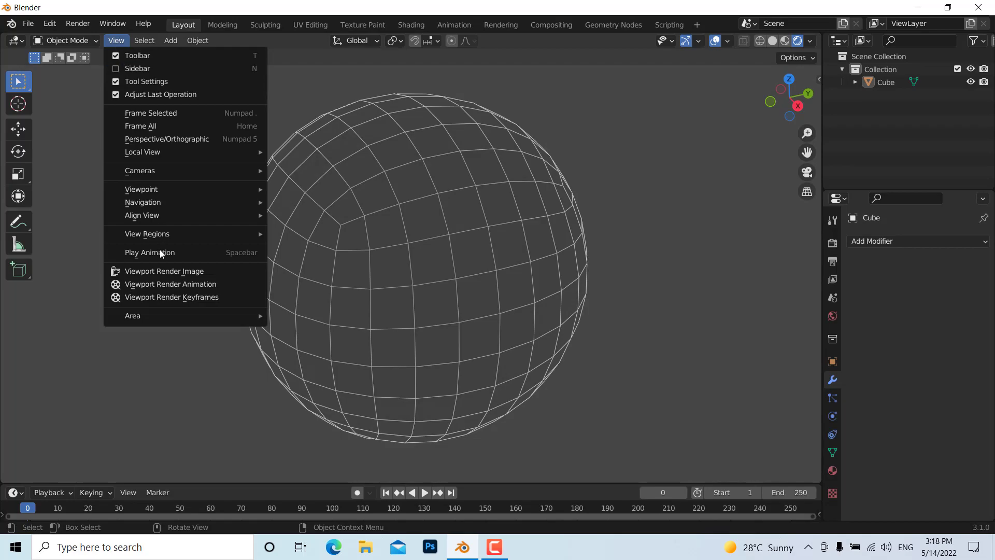
{"action": "left_click", "coordinate": [163, 267]}
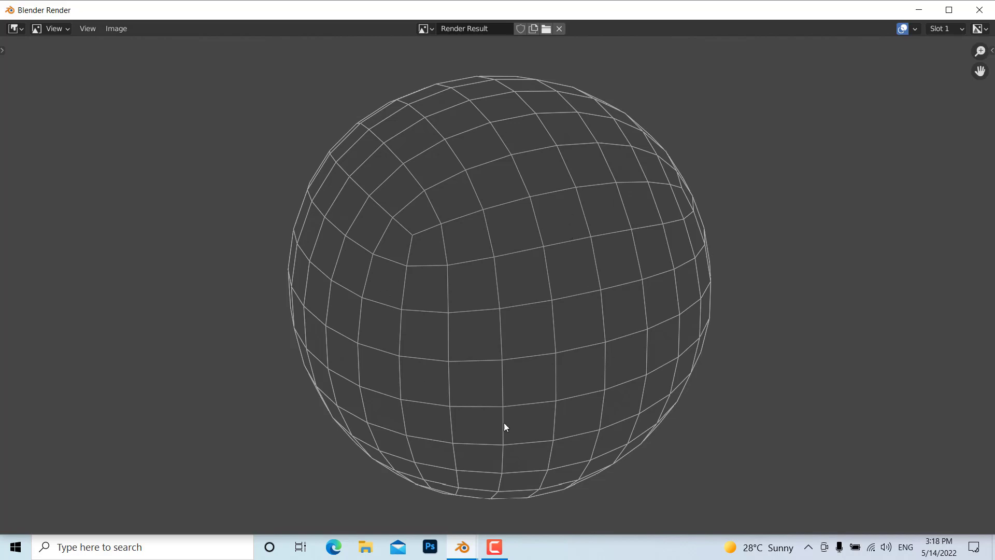
{"action": "left_click", "coordinate": [982, 6]}
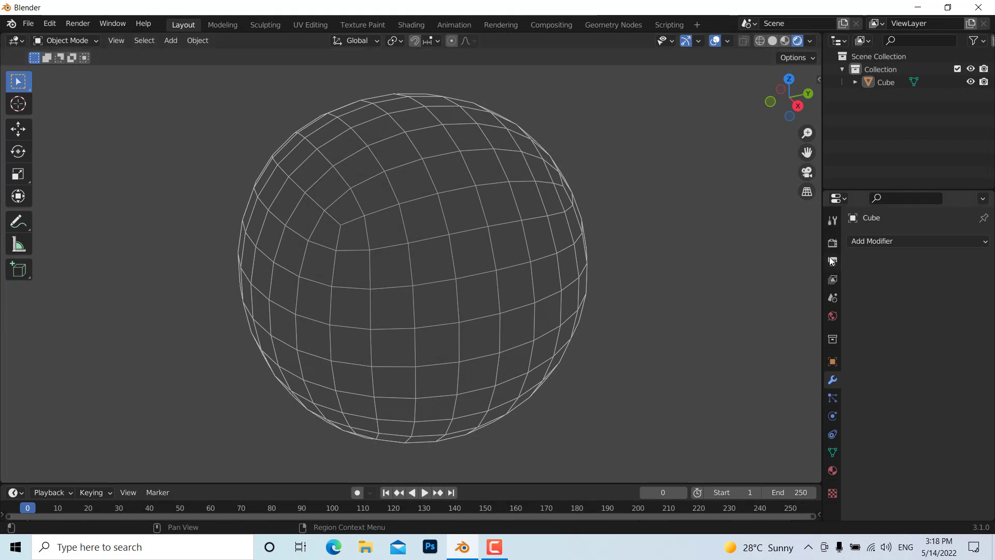
Set the World background colour to purple.
{"action": "left_click", "coordinate": [832, 317]}
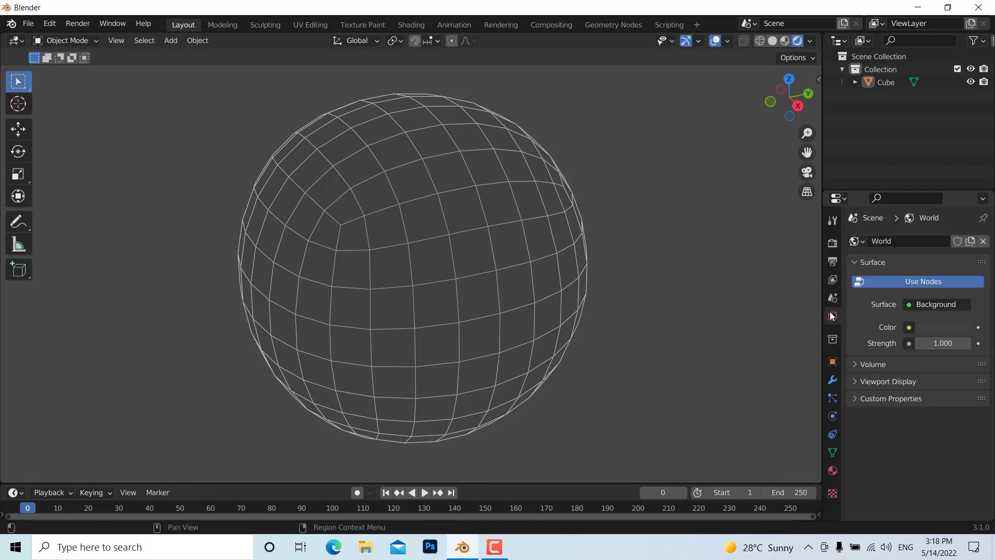
{"action": "left_click", "coordinate": [935, 330]}
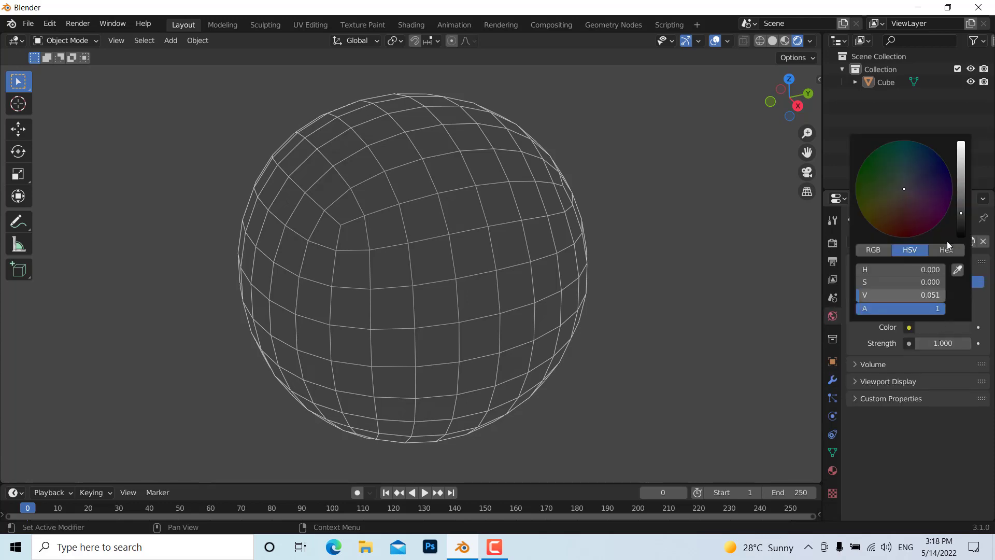
{"action": "left_click_drag", "start_coordinate": [963, 211], "coordinate": [933, 207]}
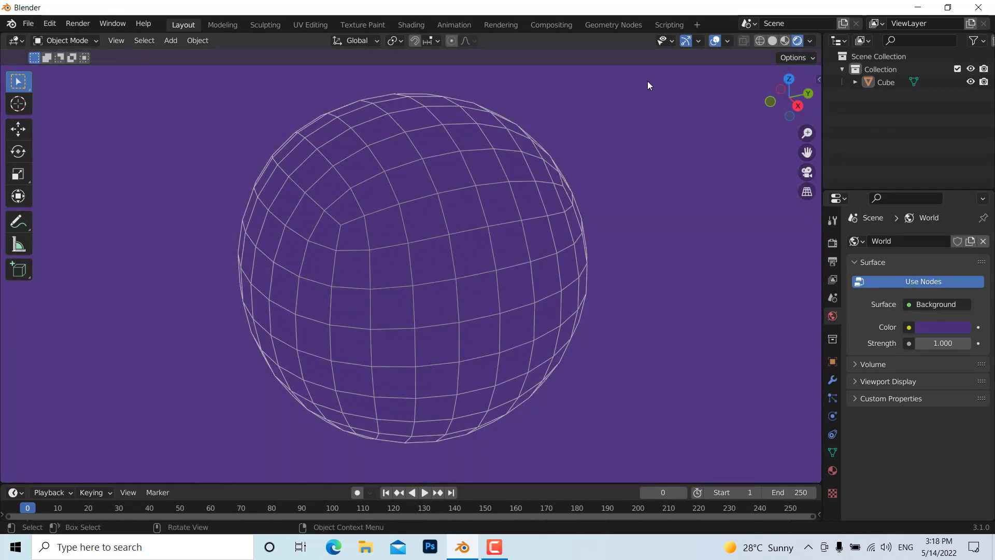
Render a viewport image with the purple background and close the render window.
{"action": "left_click", "coordinate": [116, 42]}
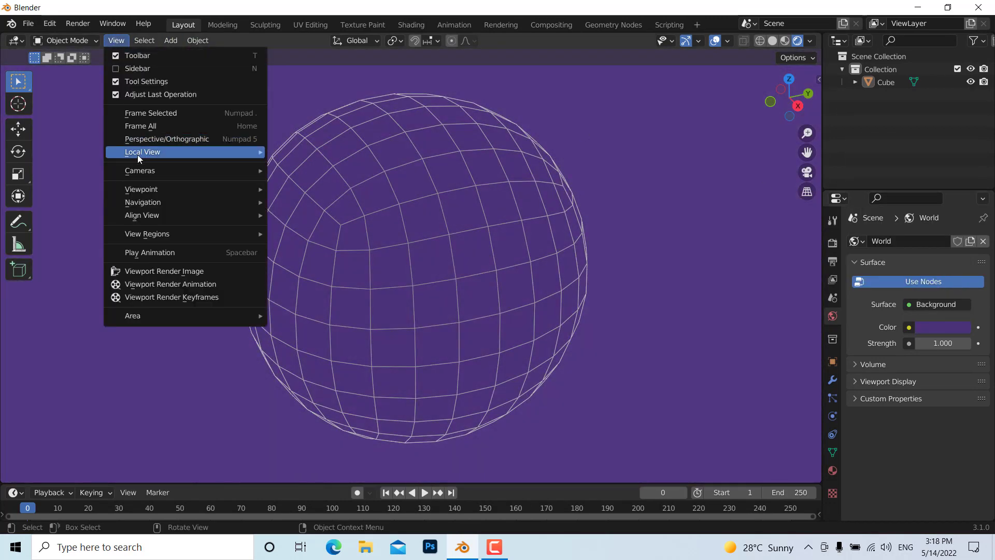
{"action": "left_click", "coordinate": [170, 268]}
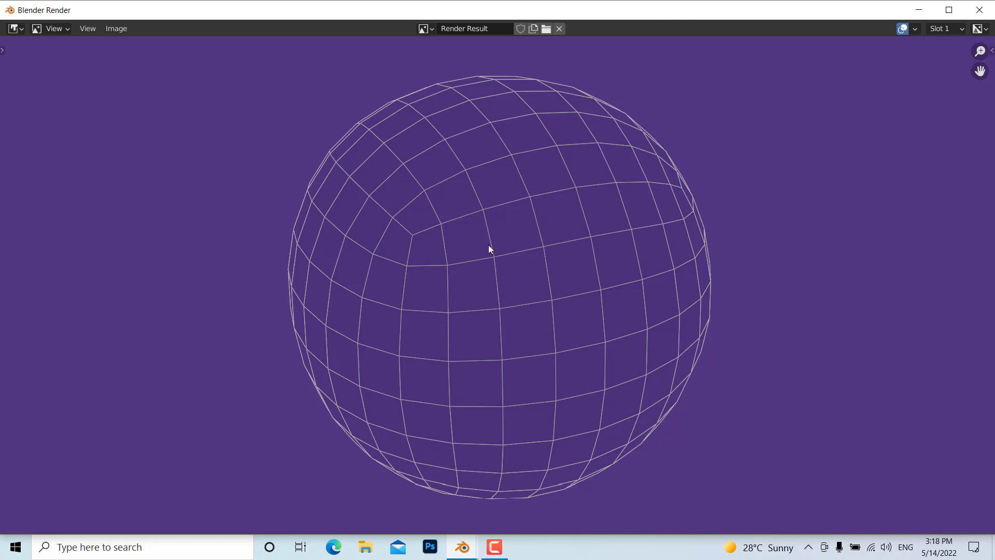
{"action": "left_click", "coordinate": [979, 9]}
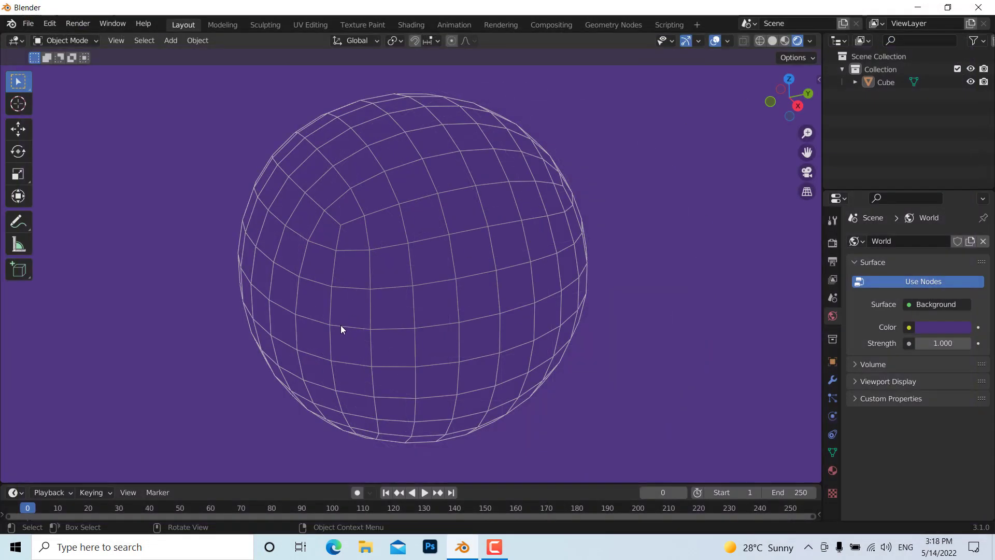
Start a new General file without saving the sphere scene and add a cube at the origin.
{"action": "left_click", "coordinate": [28, 24]}
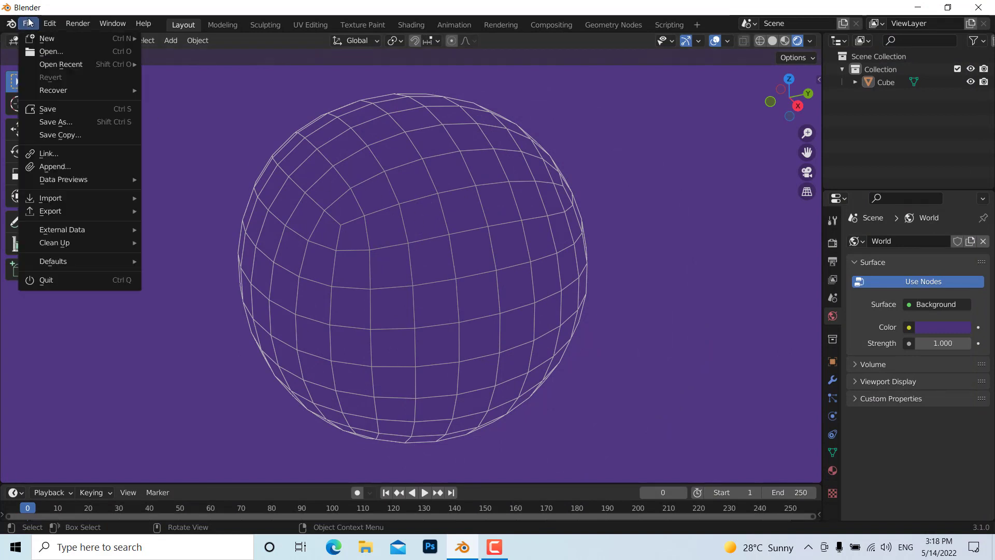
{"action": "mouse_move", "coordinate": [42, 47]}
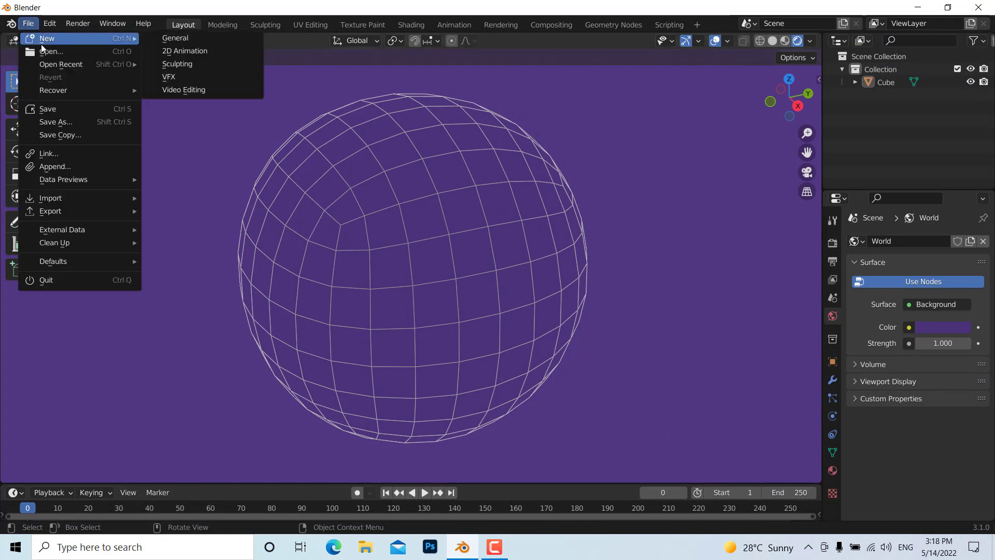
{"action": "left_click", "coordinate": [164, 39]}
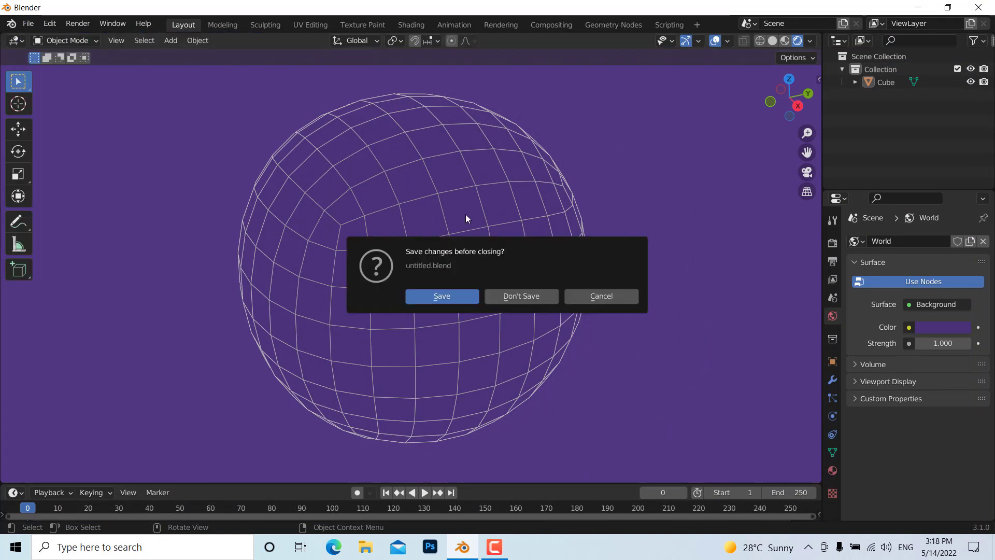
{"action": "left_click", "coordinate": [524, 298]}
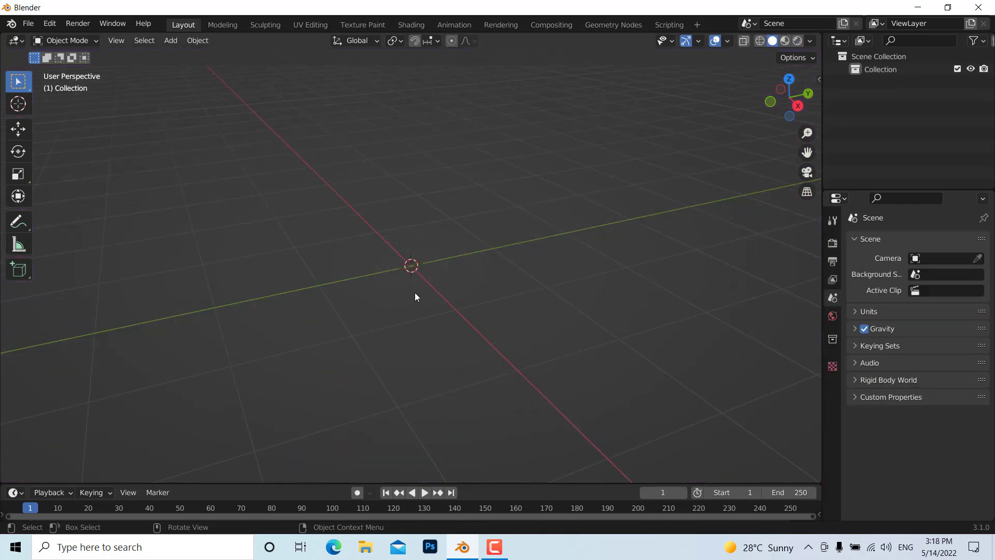
{"action": "key", "text": "shift+a"}
{"action": "mouse_move", "coordinate": [398, 268]}
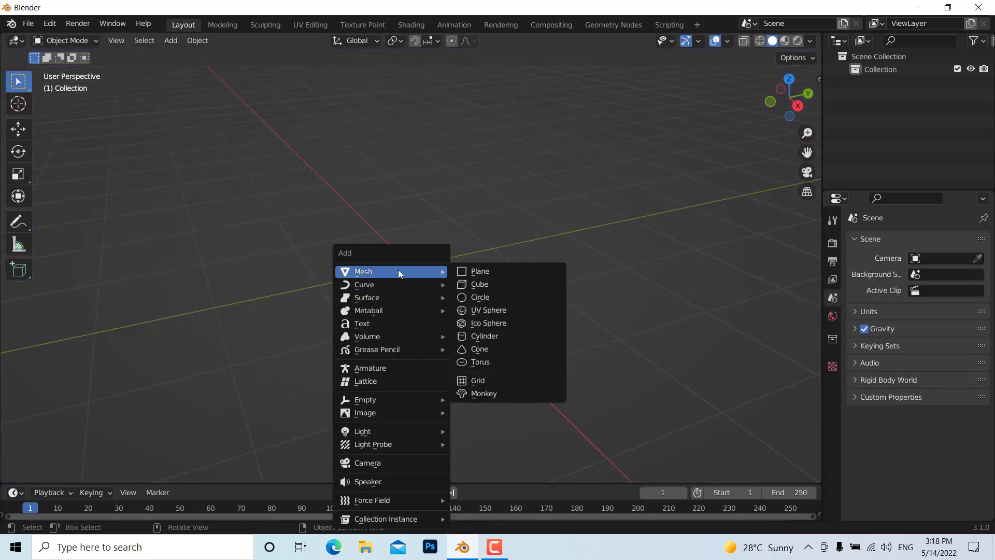
{"action": "left_click", "coordinate": [496, 293]}
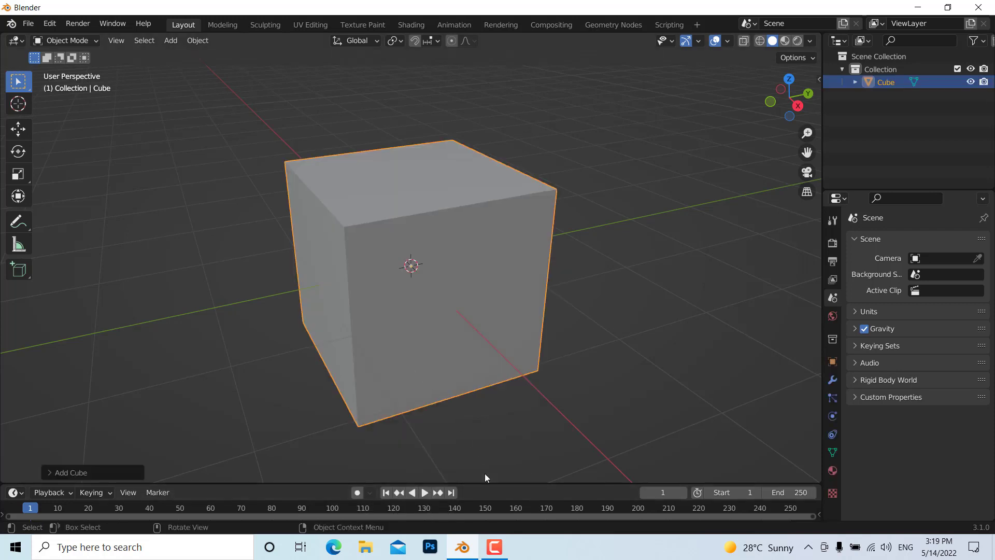
Enlarge the timeline area and turn it into a Geometry Node Editor.
{"action": "left_click_drag", "start_coordinate": [486, 483], "coordinate": [508, 252]}
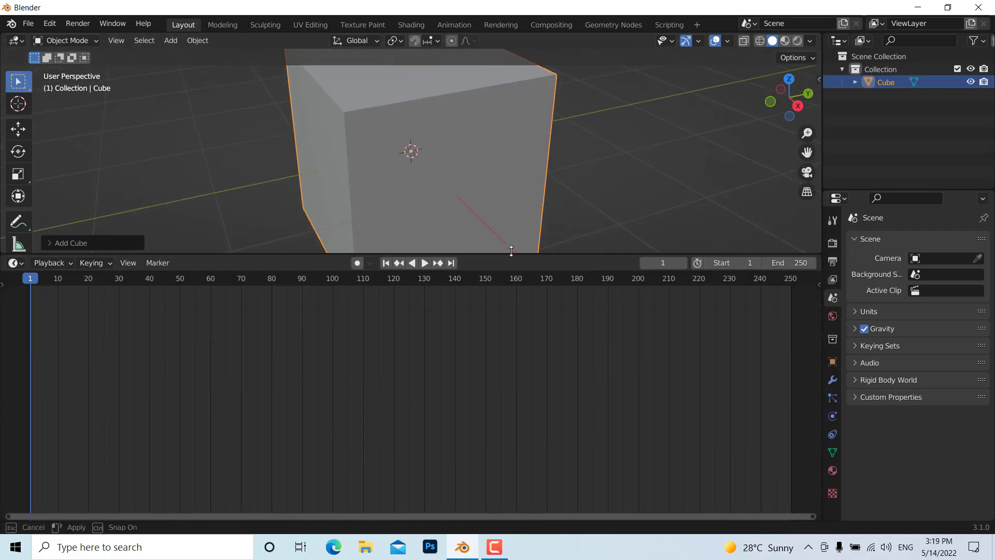
{"action": "left_click", "coordinate": [13, 263]}
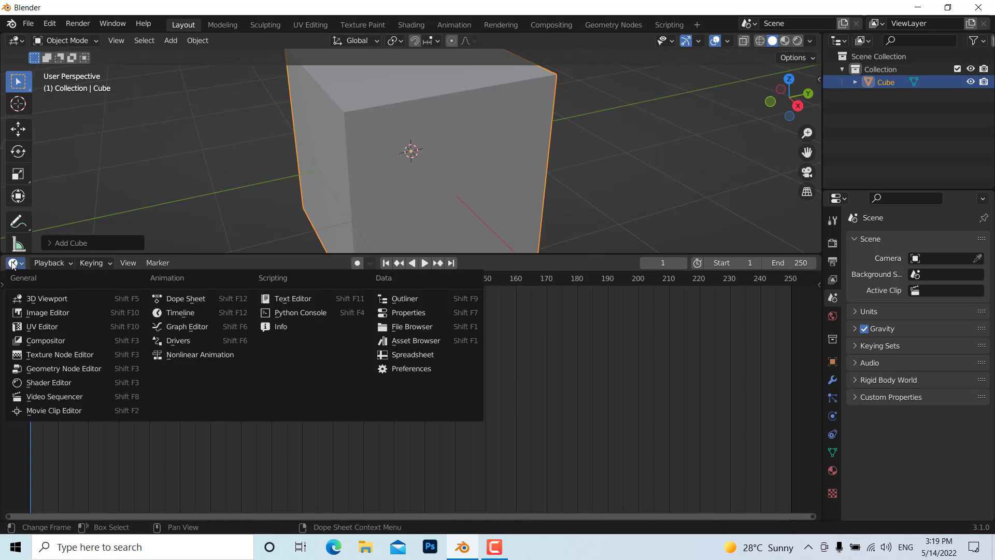
{"action": "left_click", "coordinate": [57, 371]}
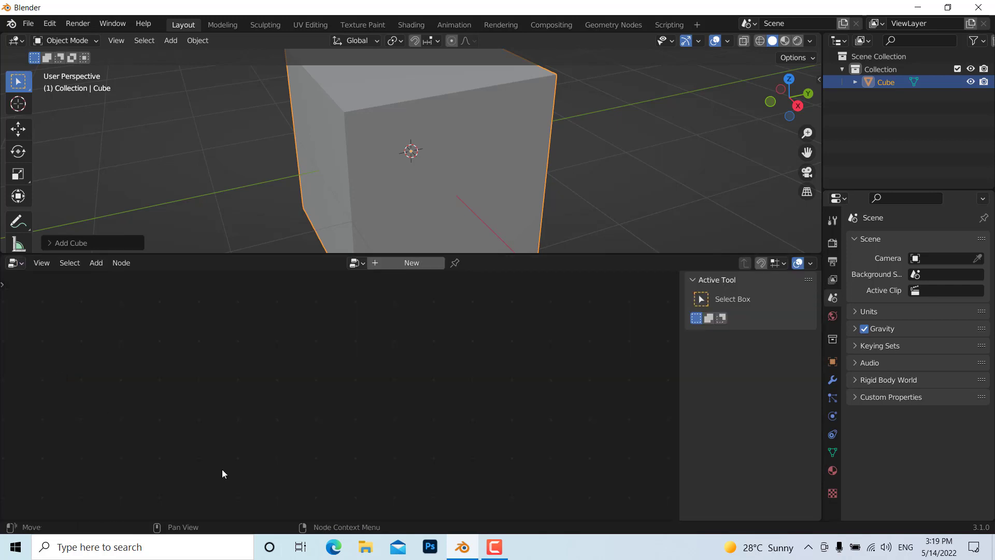
Create a new geometry node tree for the cube and spread out the Group Input and Output nodes.
{"action": "left_click", "coordinate": [406, 268]}
{"action": "left_click_drag", "start_coordinate": [400, 404], "coordinate": [564, 382]}
{"action": "left_click_drag", "start_coordinate": [272, 406], "coordinate": [215, 358]}
{"action": "key", "text": "Home"}
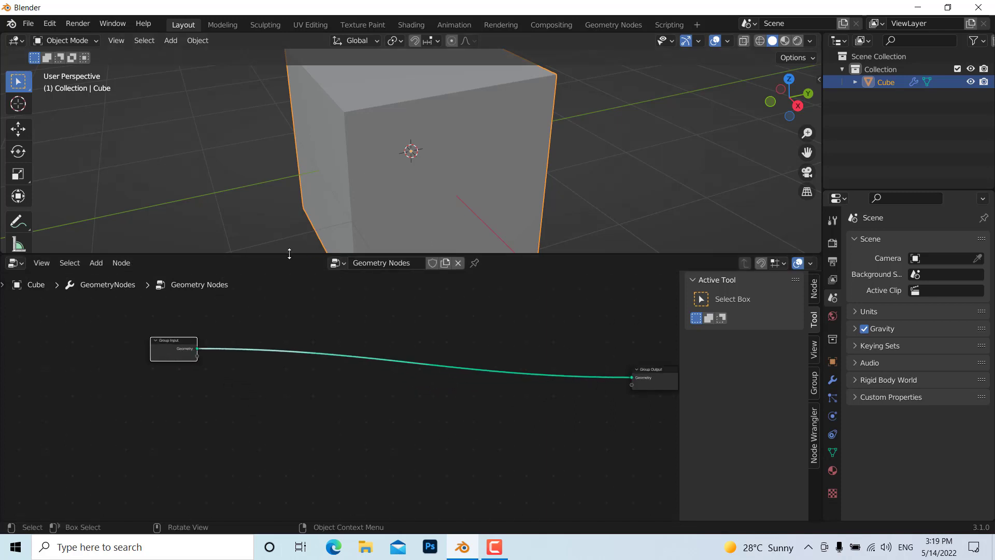
{"action": "left_click_drag", "start_coordinate": [290, 254], "coordinate": [290, 309]}
{"action": "scroll", "coordinate": [475, 177], "scroll_direction": "down", "scroll_amount": 2}
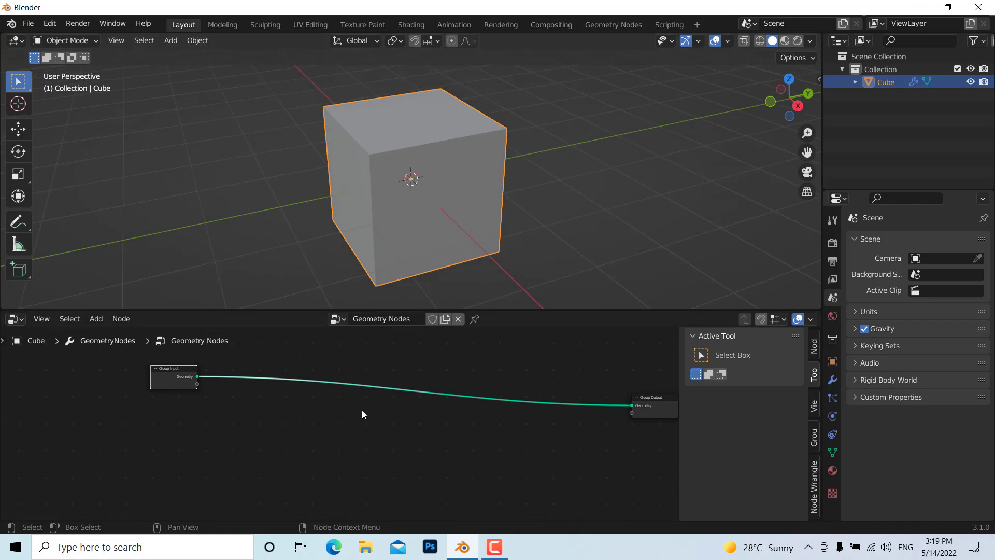
Insert a Mesh to Curve node between Group Input and Group Output.
{"action": "key", "text": "shift+a"}
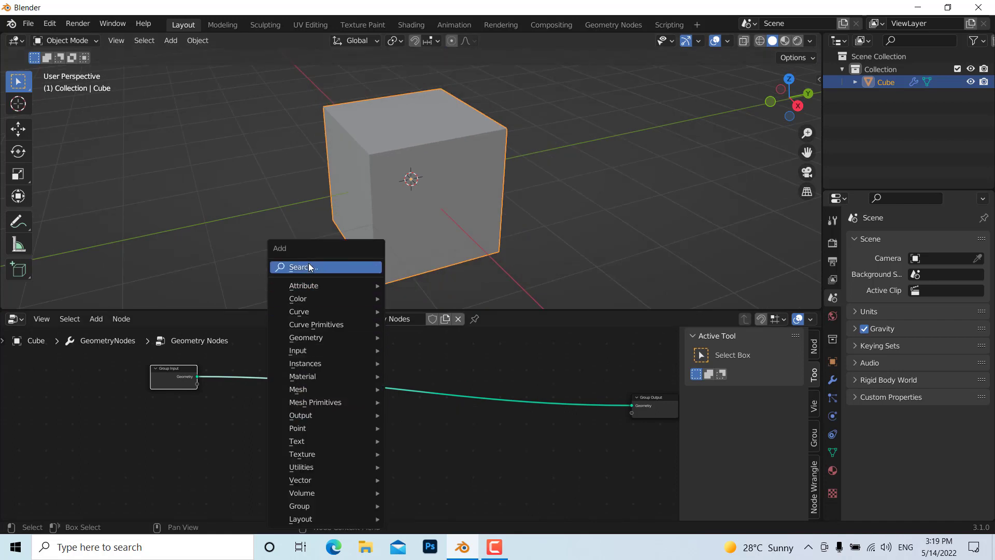
{"action": "left_click", "coordinate": [329, 266]}
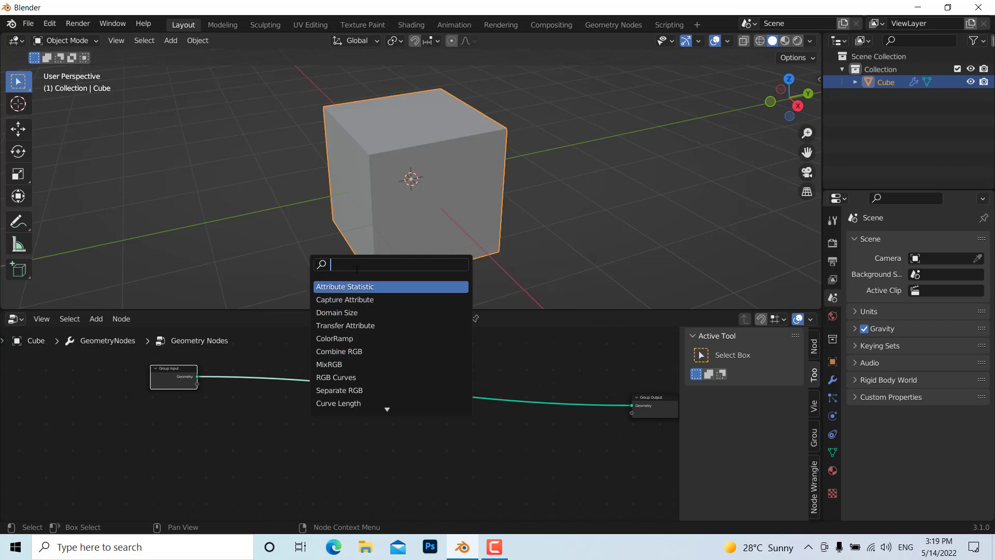
{"action": "type", "text": "me"}
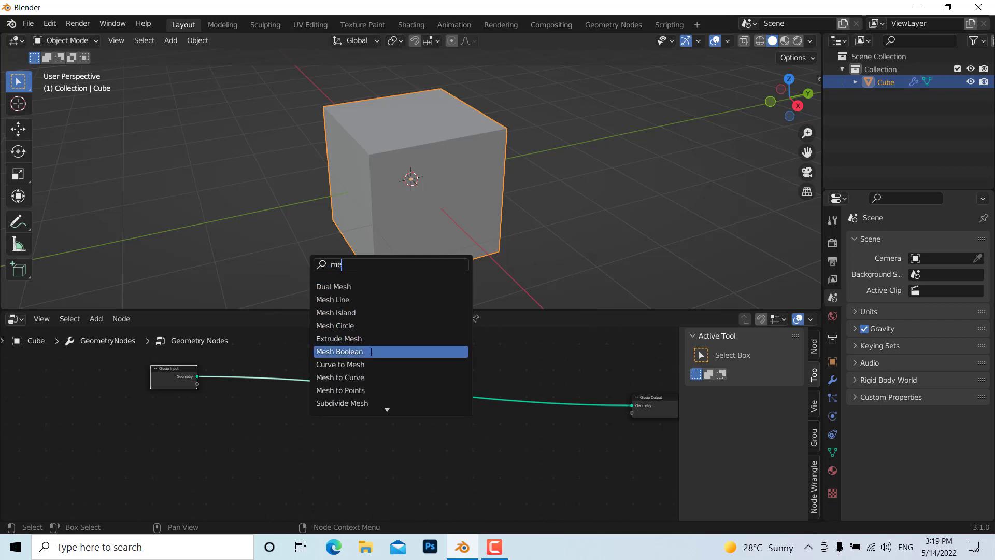
{"action": "left_click", "coordinate": [367, 378]}
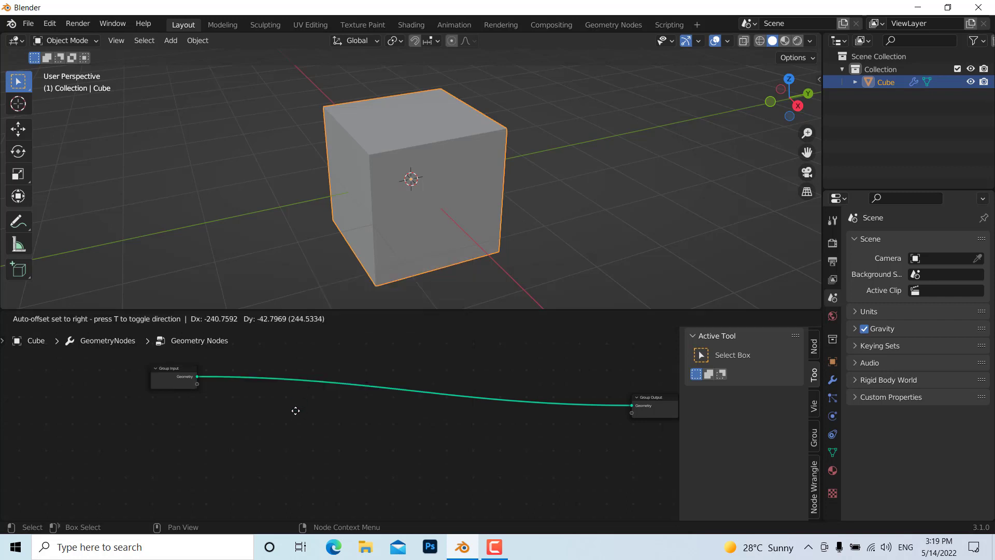
{"action": "left_click", "coordinate": [336, 485]}
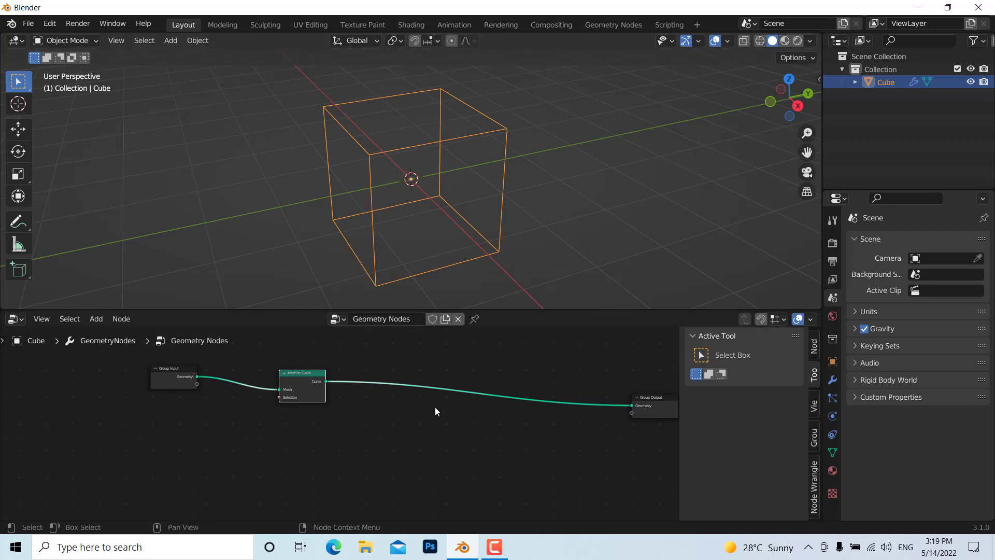
Add a Curve to Mesh node onto the link after Mesh to Curve.
{"action": "key", "text": "shift+a"}
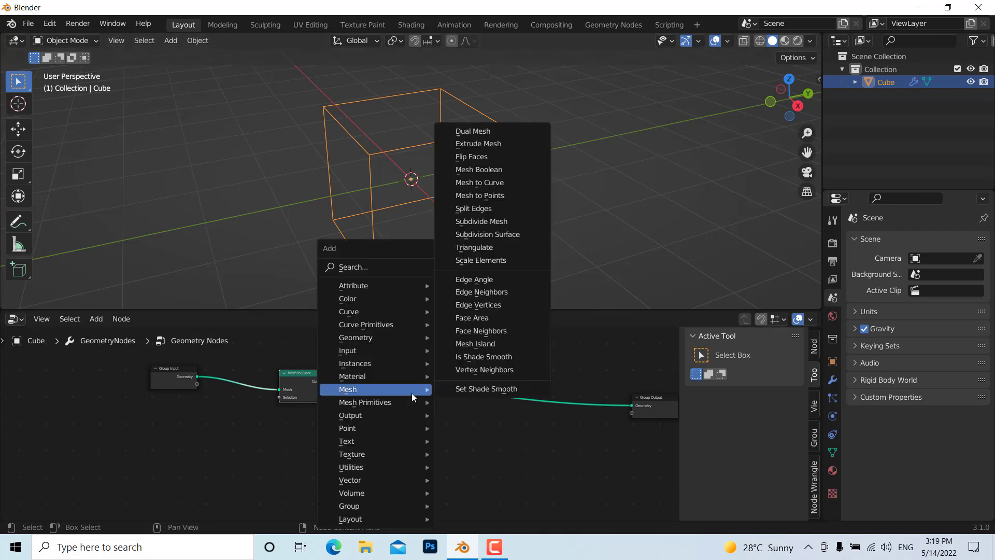
{"action": "left_click", "coordinate": [379, 267]}
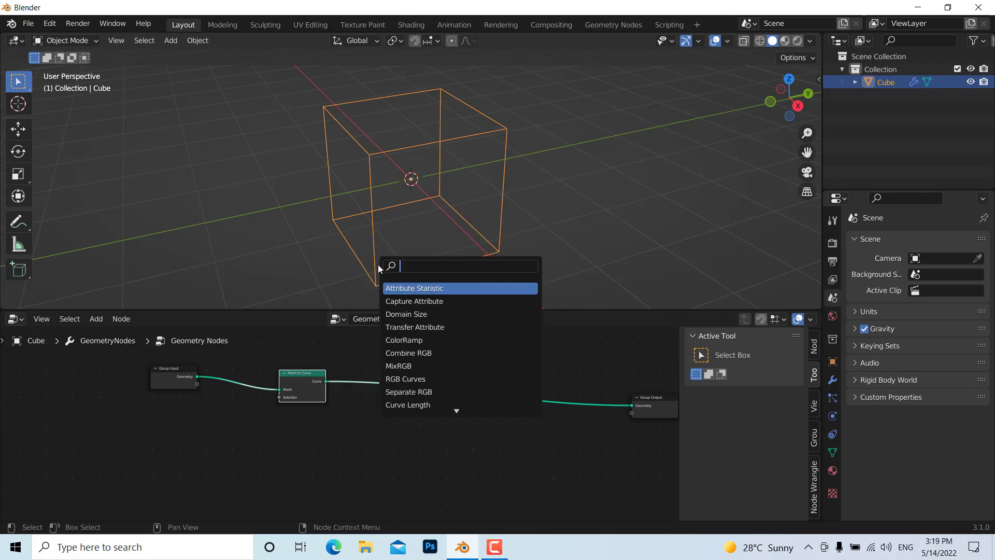
{"action": "key", "text": "Down"}
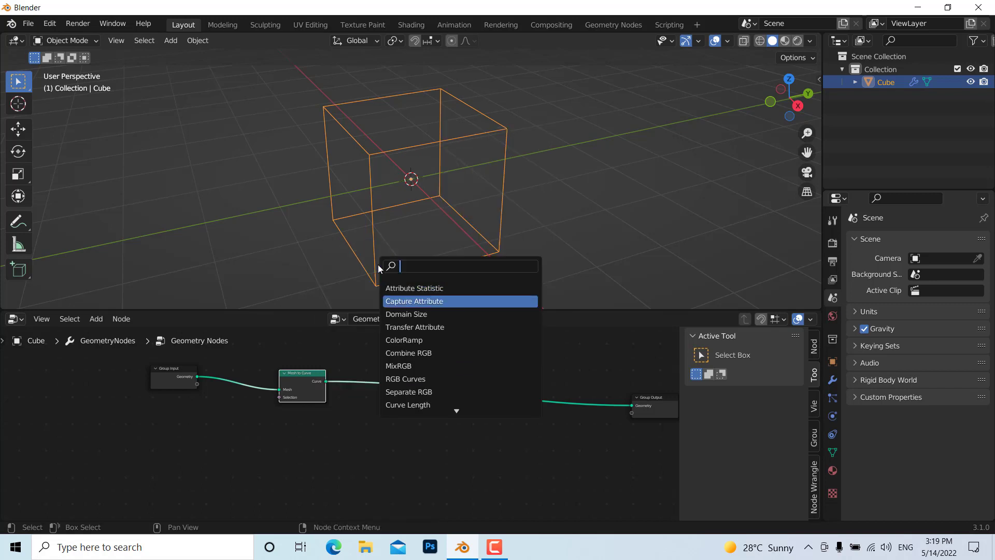
{"action": "type", "text": "cu"}
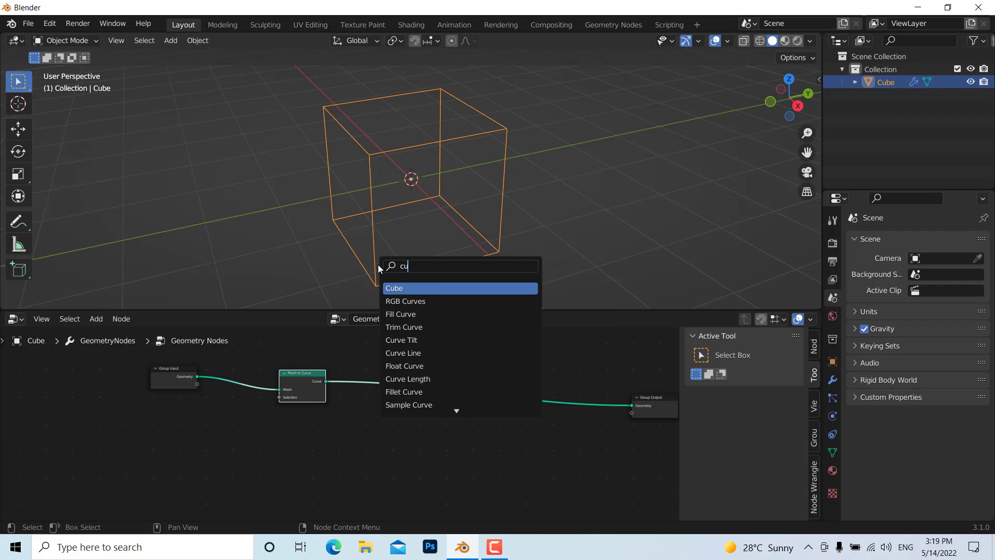
{"action": "type", "text": "r"}
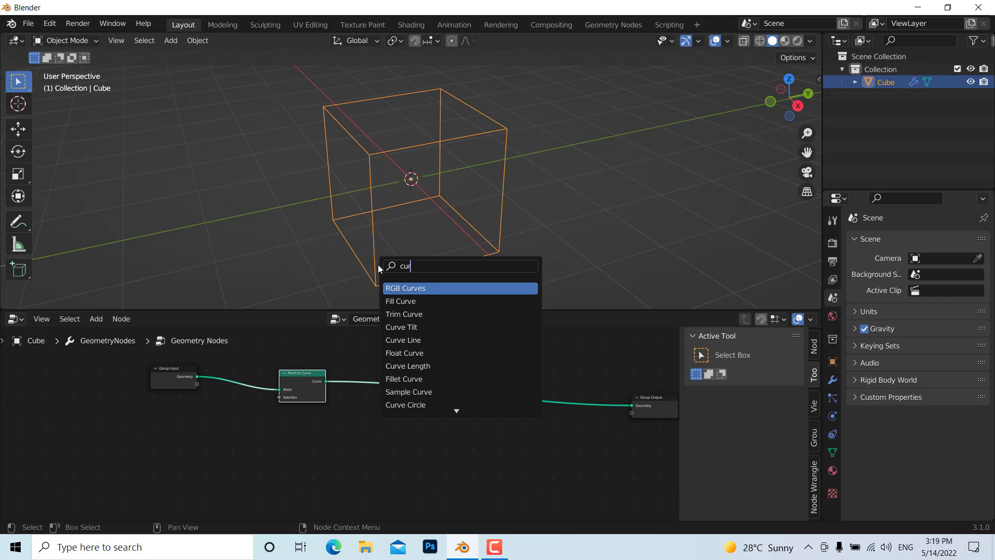
{"action": "type", "text": "ve to"}
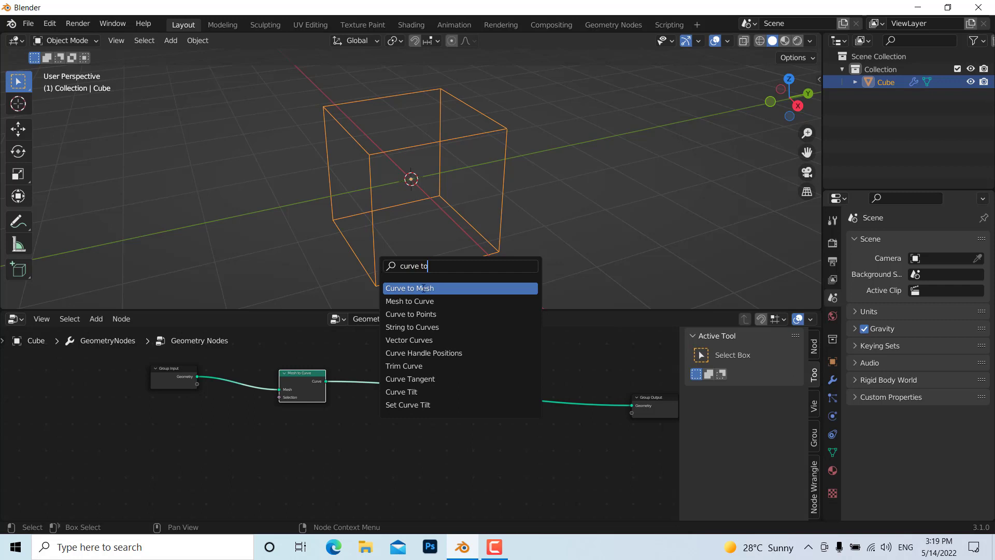
{"action": "left_click", "coordinate": [424, 288]}
{"action": "left_click", "coordinate": [404, 443]}
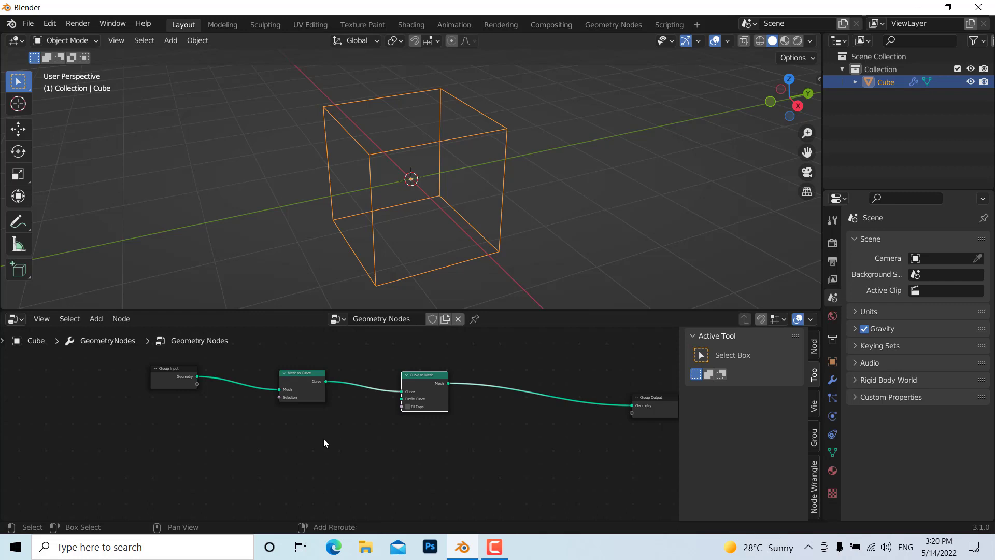
Add a Curve Circle node and connect it to the Curve to Mesh Profile Curve input.
{"action": "key", "text": "shift+a"}
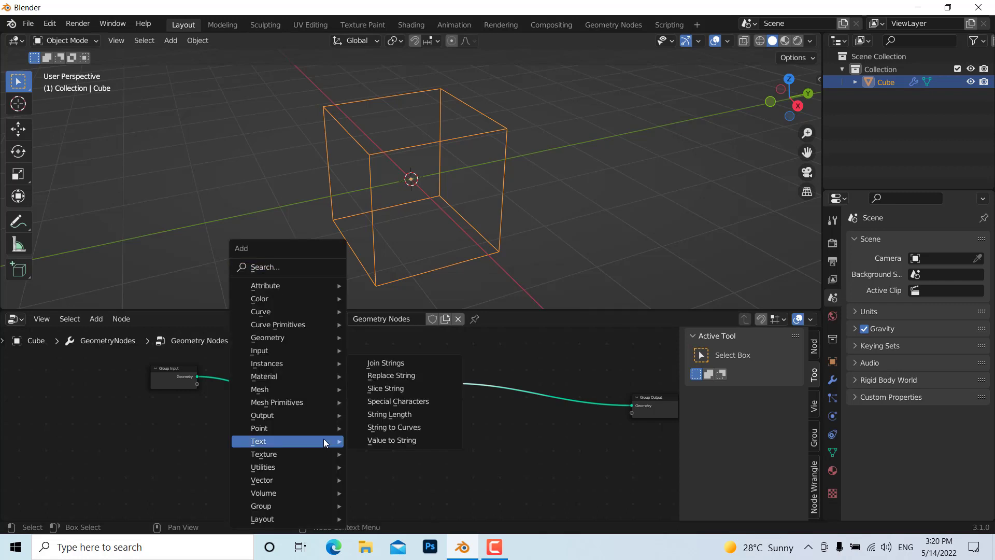
{"action": "left_click", "coordinate": [274, 267]}
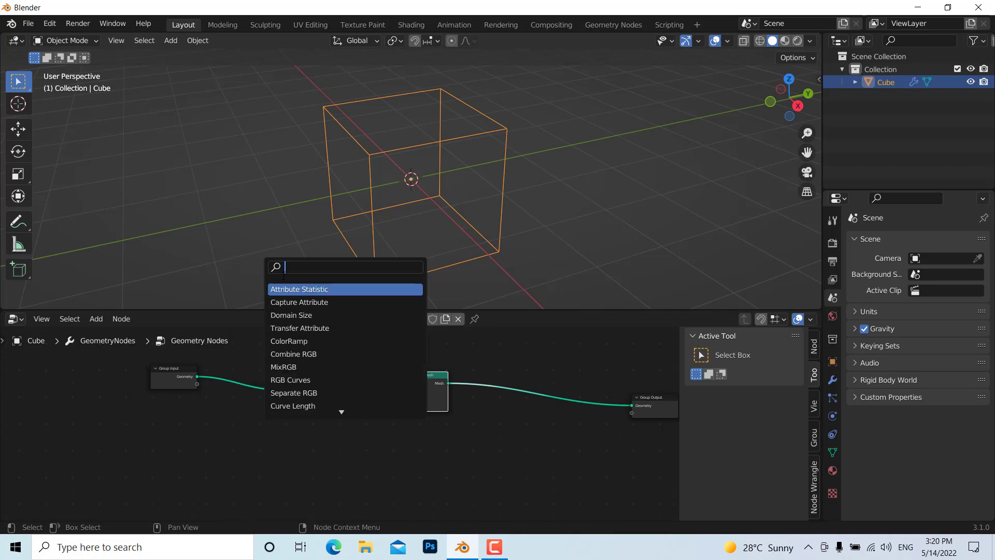
{"action": "type", "text": "cu"}
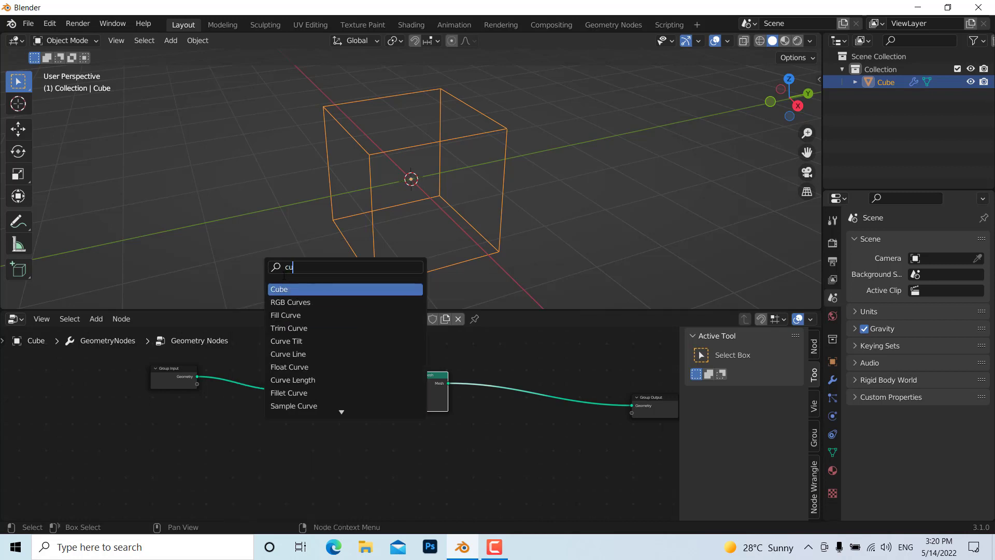
{"action": "type", "text": "r"}
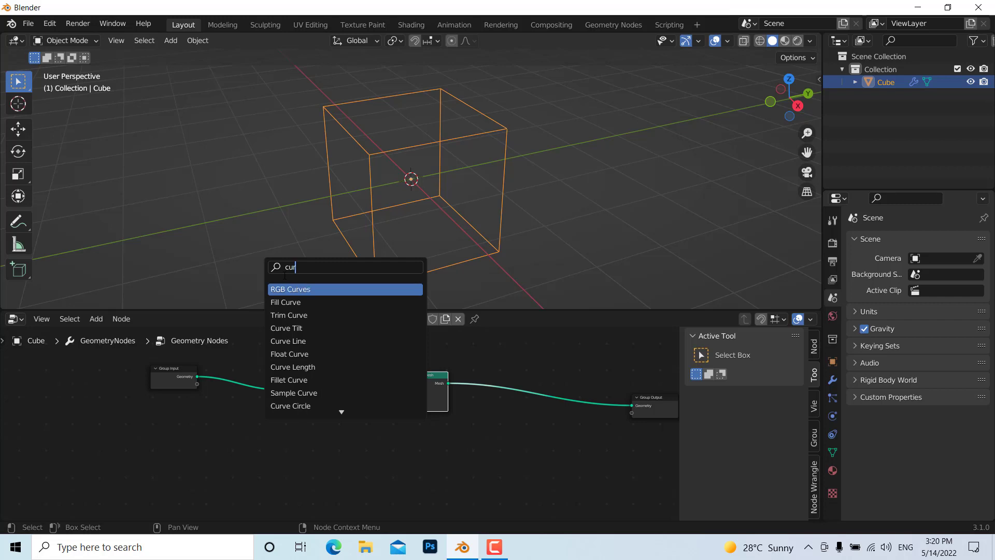
{"action": "type", "text": "ve"}
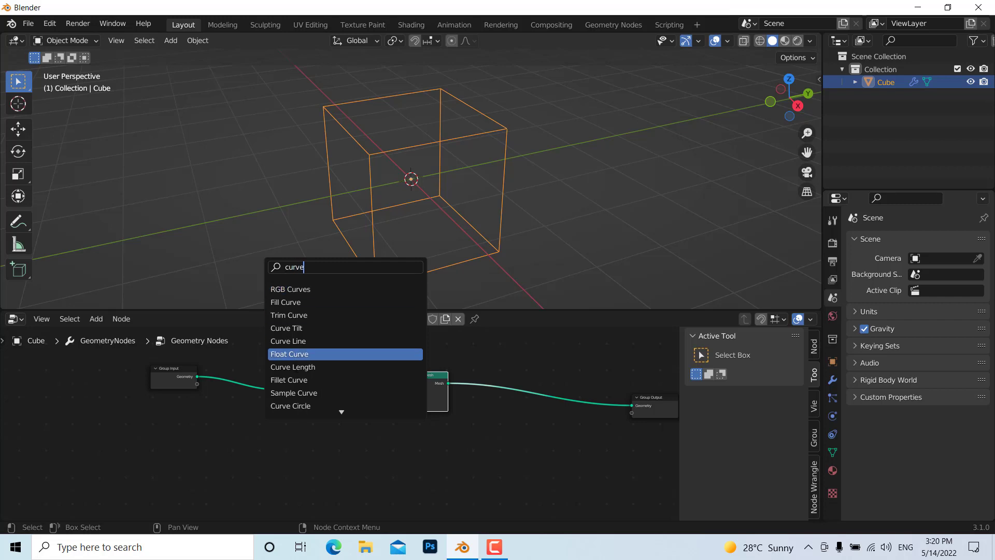
{"action": "left_click", "coordinate": [290, 405]}
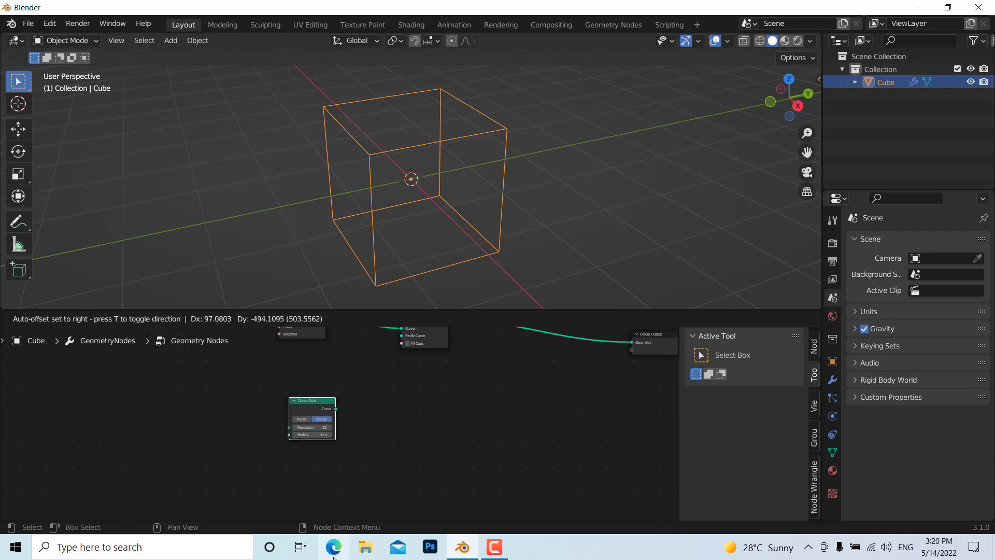
{"action": "key", "text": "Escape"}
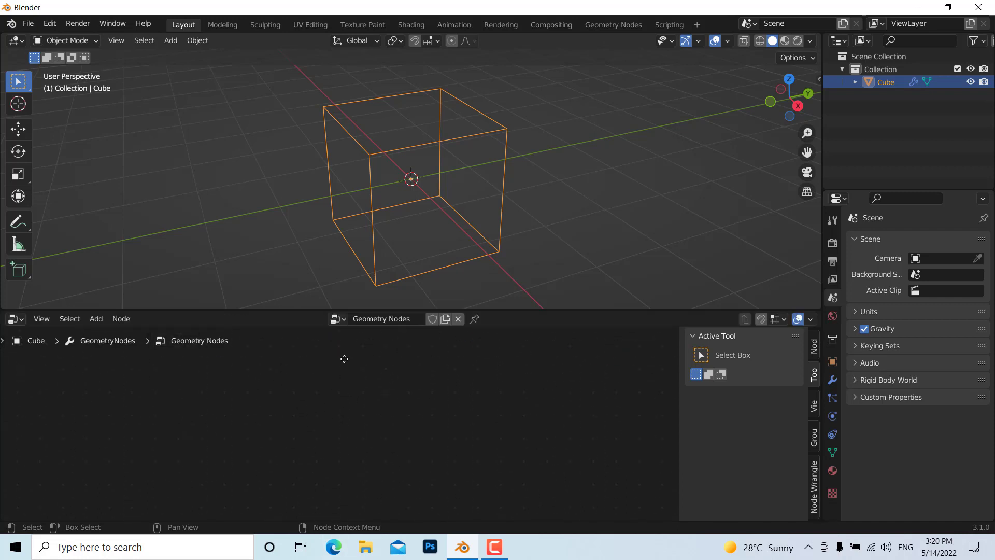
{"action": "middle_click_drag", "start_coordinate": [347, 472], "coordinate": [351, 508]}
{"action": "scroll", "coordinate": [380, 415], "scroll_direction": "down", "scroll_amount": 4}
{"action": "scroll", "coordinate": [358, 402], "scroll_direction": "up", "scroll_amount": 3}
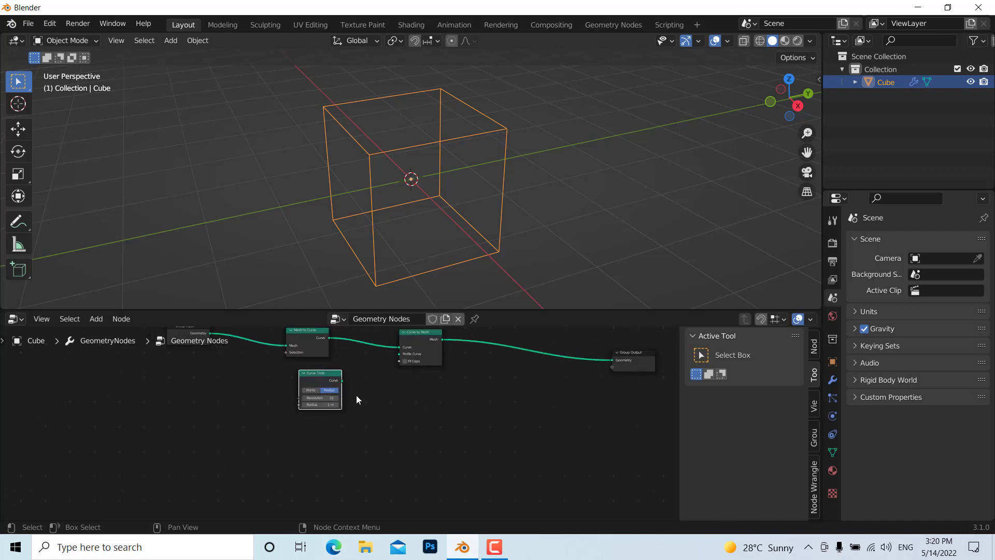
{"action": "left_click_drag", "start_coordinate": [343, 374], "coordinate": [411, 414]}
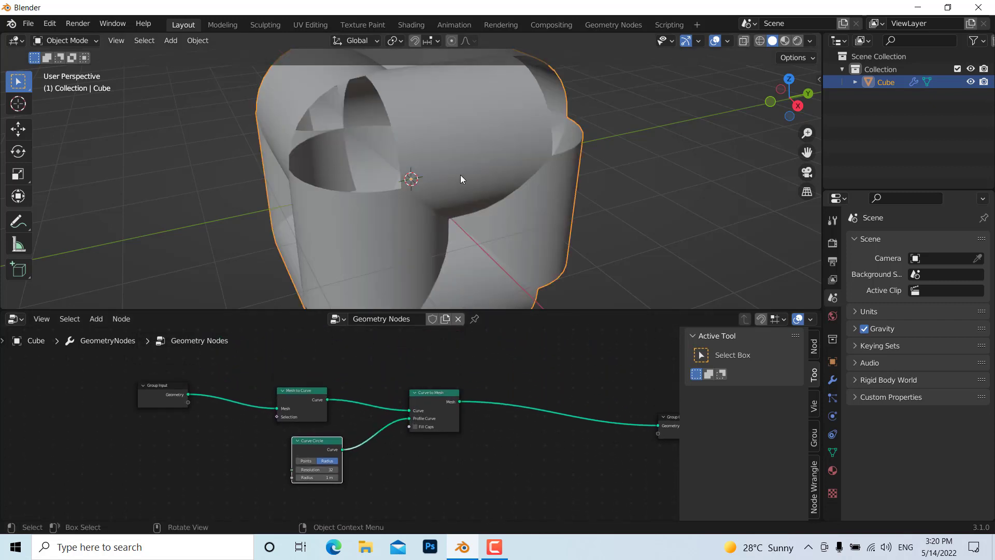
Set the Curve Circle radius to 0.001 m so the edges become thin tubes.
{"action": "left_click", "coordinate": [316, 475]}
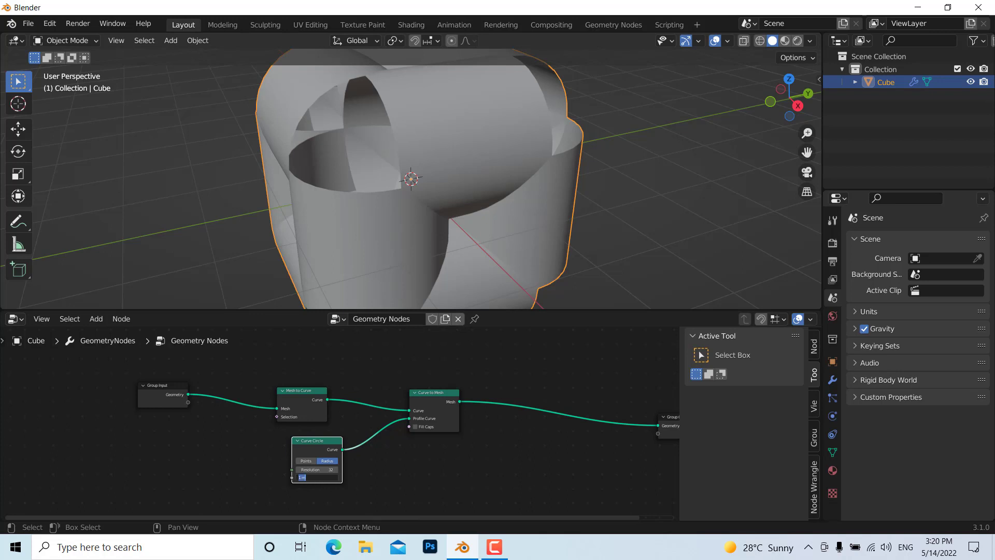
{"action": "key", "text": "BackSpace"}
{"action": "key", "text": "Return"}
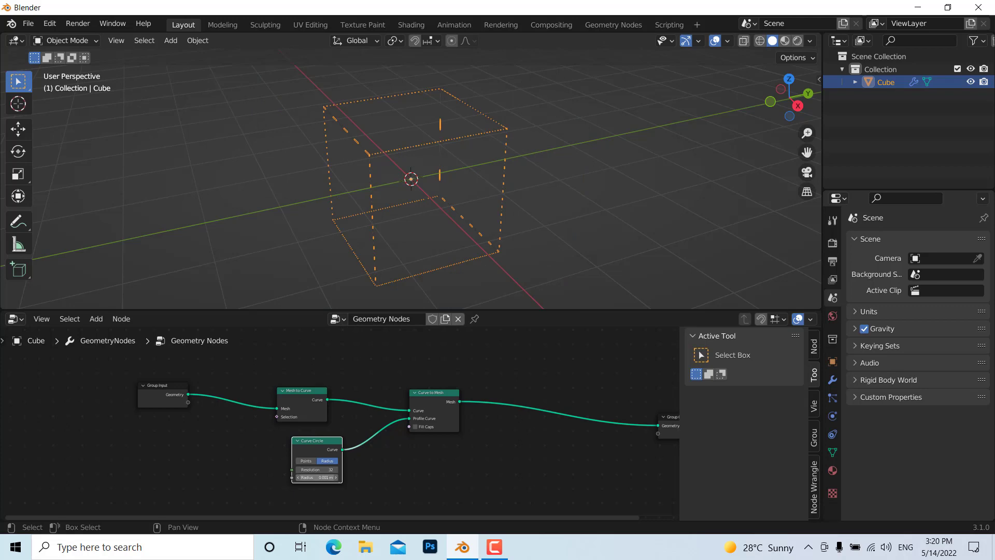
{"action": "scroll", "coordinate": [377, 160], "scroll_direction": "up", "scroll_amount": 5}
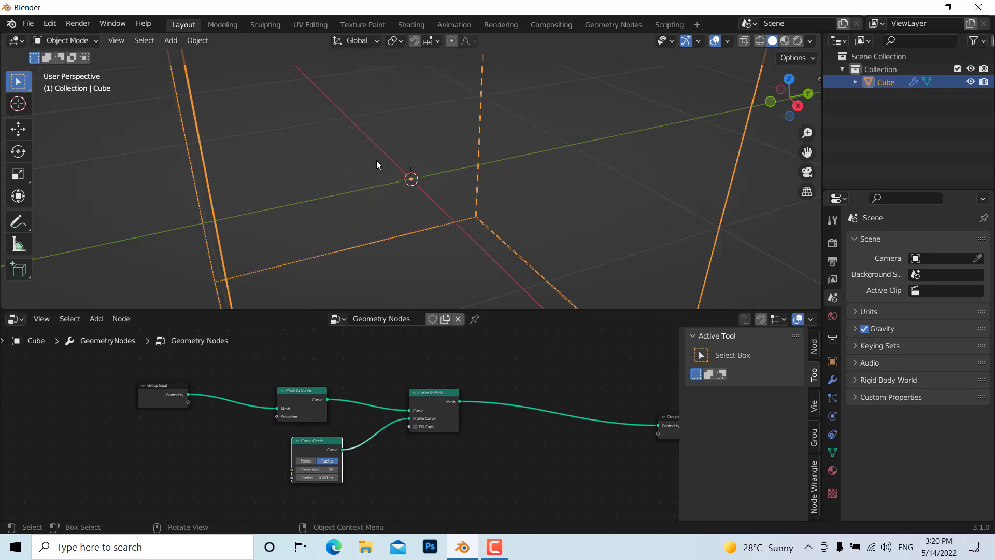
{"action": "scroll", "coordinate": [363, 151], "scroll_direction": "down", "scroll_amount": 2}
{"action": "scroll", "coordinate": [302, 113], "scroll_direction": "up", "scroll_amount": 2}
{"action": "scroll", "coordinate": [282, 103], "scroll_direction": "down", "scroll_amount": 1}
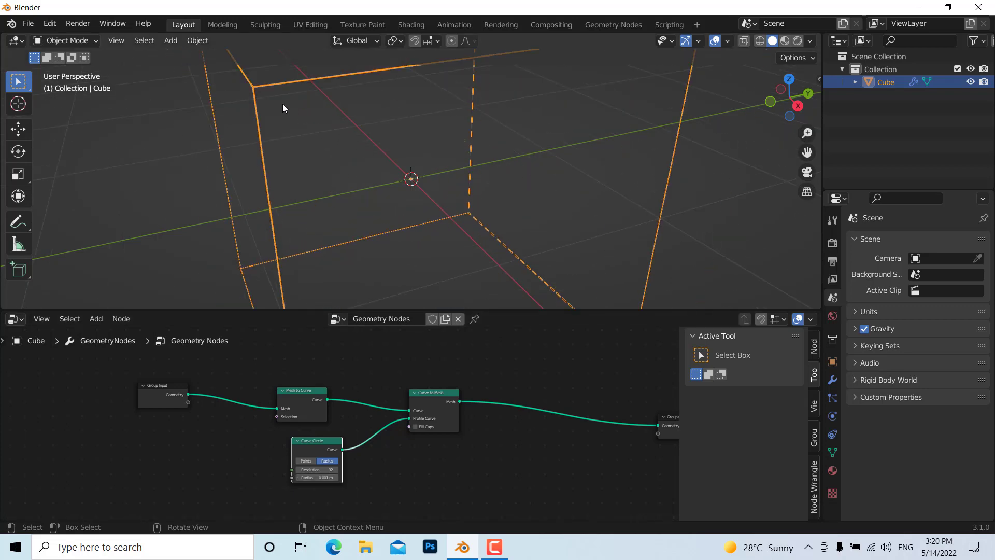
{"action": "middle_click_drag", "start_coordinate": [282, 107], "coordinate": [309, 107]}
{"action": "scroll", "coordinate": [459, 449], "scroll_direction": "down", "scroll_amount": 2}
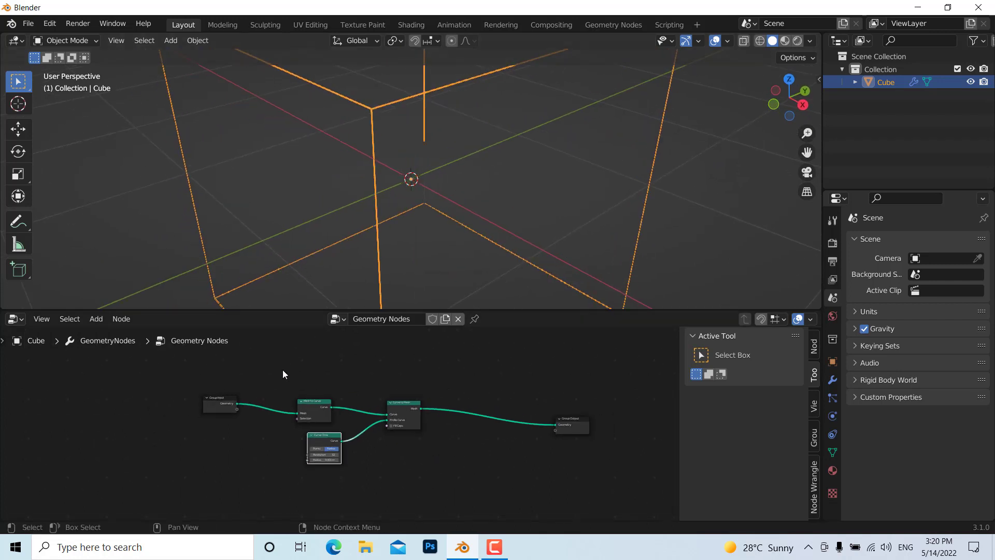
Move the Mesh to Curve, Curve Circle and Curve to Mesh nodes up and switch to Rendered shading.
{"action": "left_click_drag", "start_coordinate": [268, 357], "coordinate": [443, 493]}
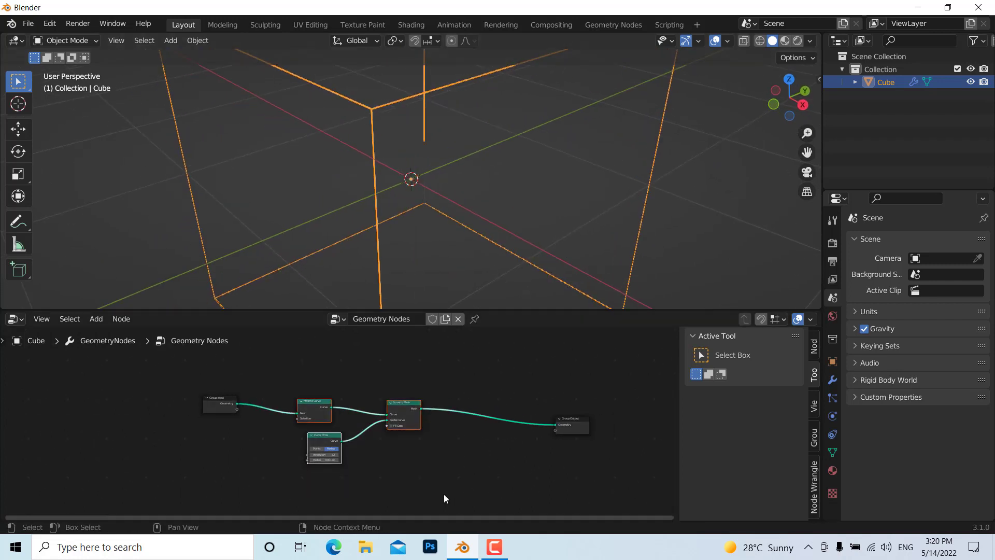
{"action": "key", "text": "g"}
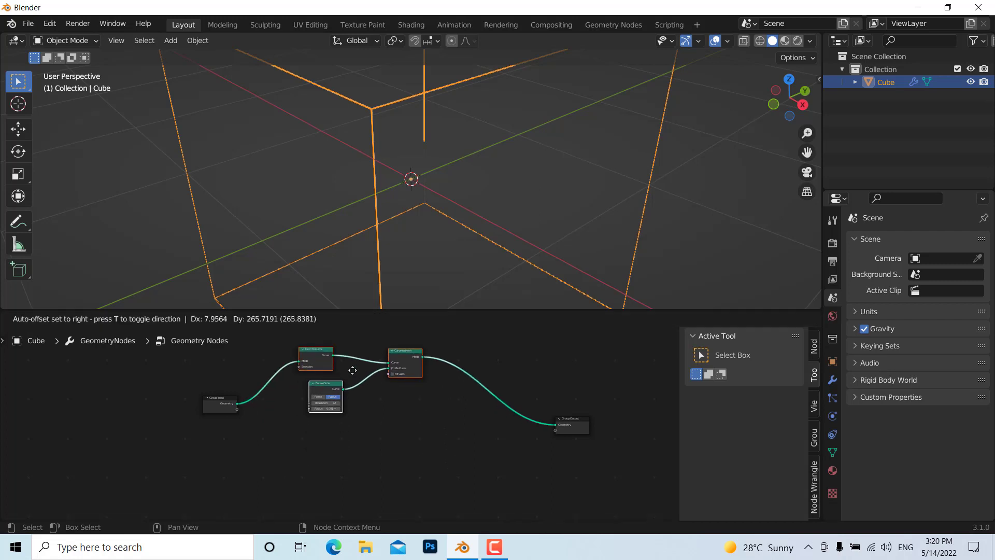
{"action": "left_click", "coordinate": [352, 370]}
{"action": "left_click", "coordinate": [798, 41]}
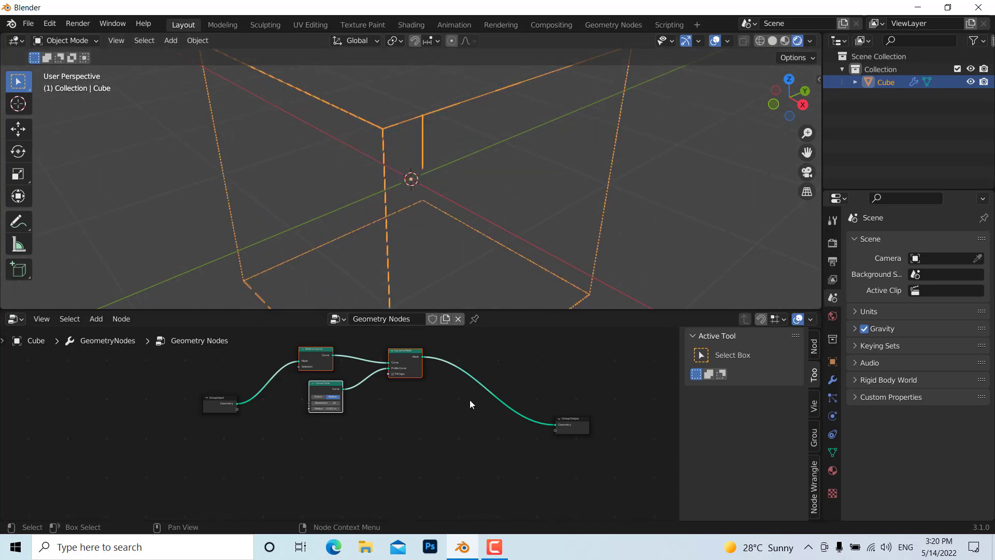
{"action": "key", "text": "shift+a"}
Insert a Set Material node between Curve to Mesh and Group Output.
{"action": "mouse_move", "coordinate": [470, 400]}
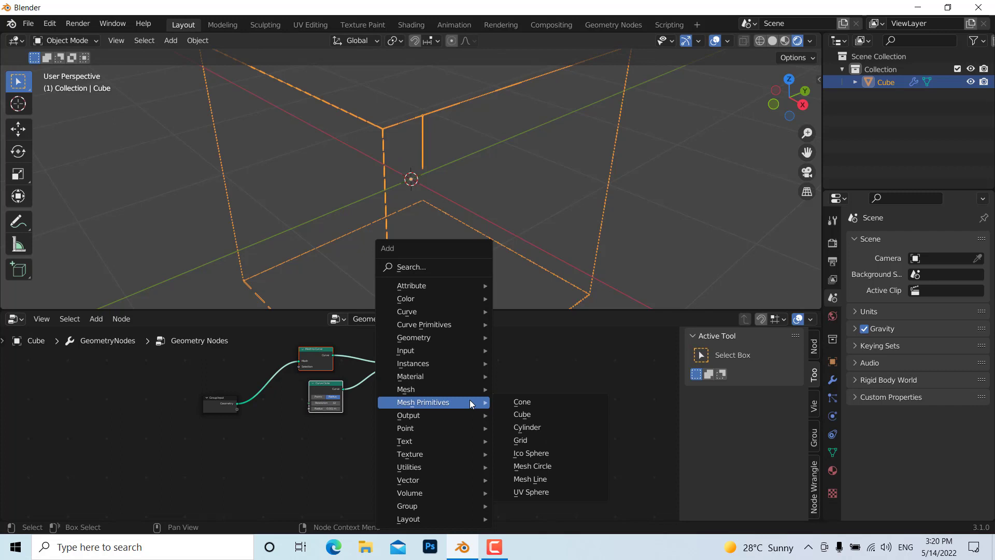
{"action": "left_click", "coordinate": [419, 267]}
{"action": "type", "text": "se"}
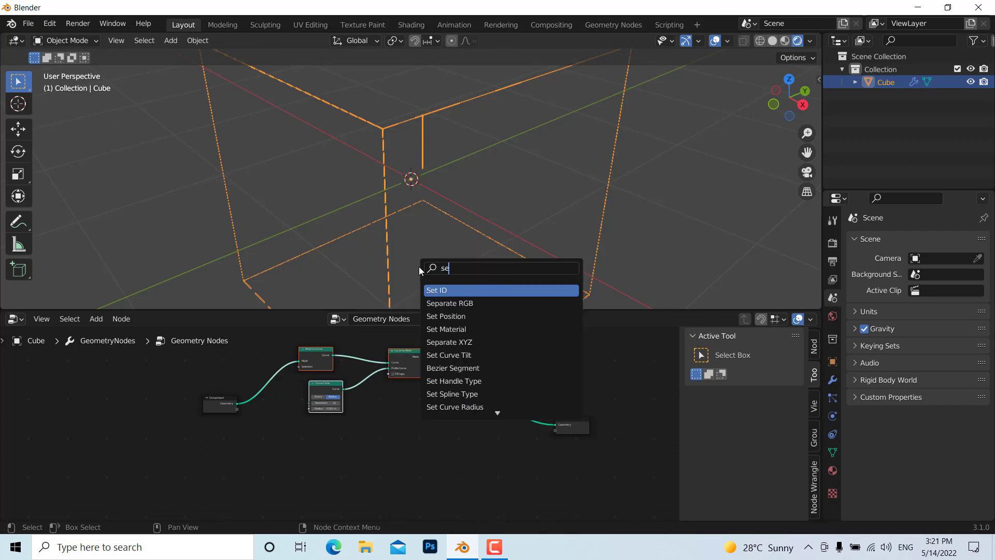
{"action": "left_click", "coordinate": [446, 329]}
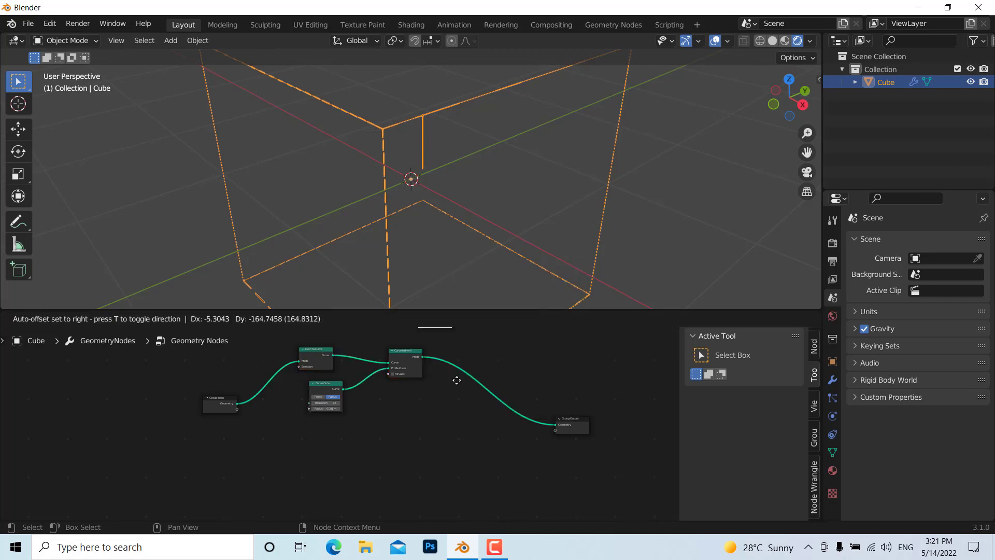
{"action": "left_click", "coordinate": [466, 388]}
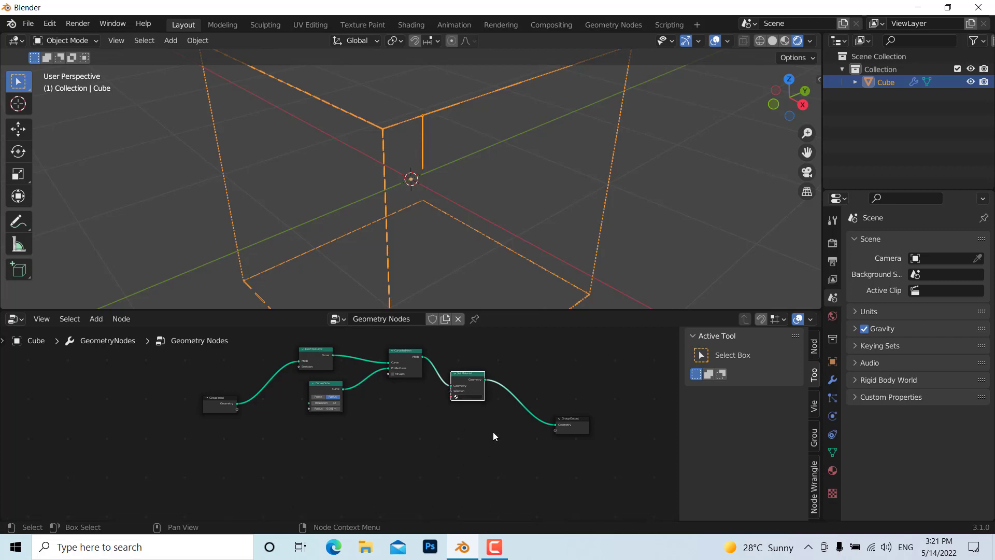
{"action": "left_click", "coordinate": [14, 320]}
In the Shader Editor, create a new material for the cube and delete its Principled BSDF node.
{"action": "left_click", "coordinate": [47, 439]}
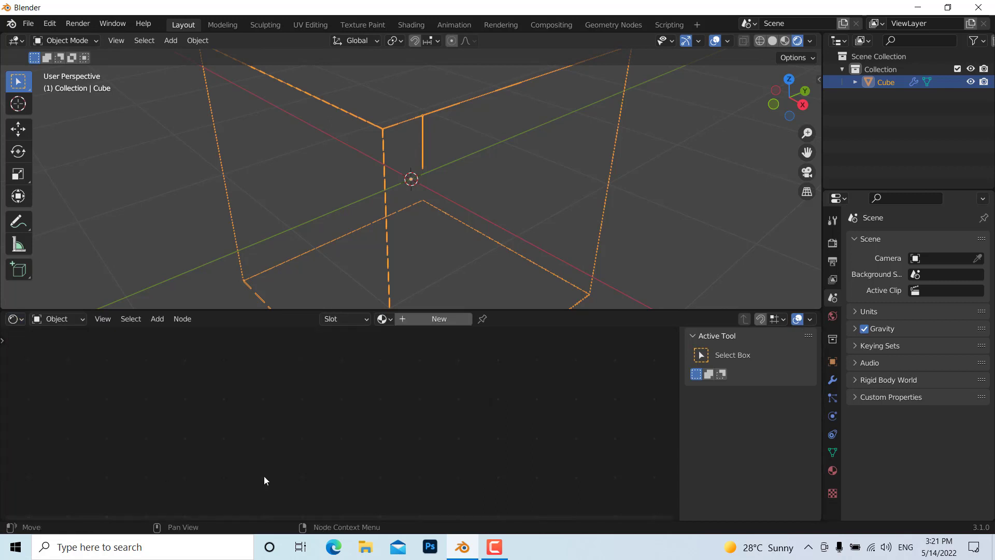
{"action": "left_click", "coordinate": [431, 320]}
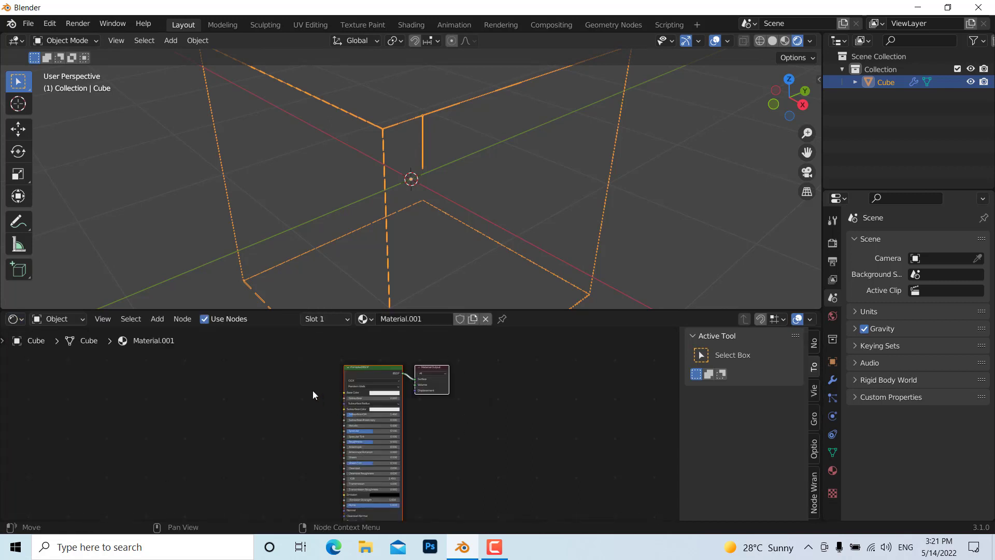
{"action": "left_click", "coordinate": [384, 371]}
{"action": "key", "text": "x"}
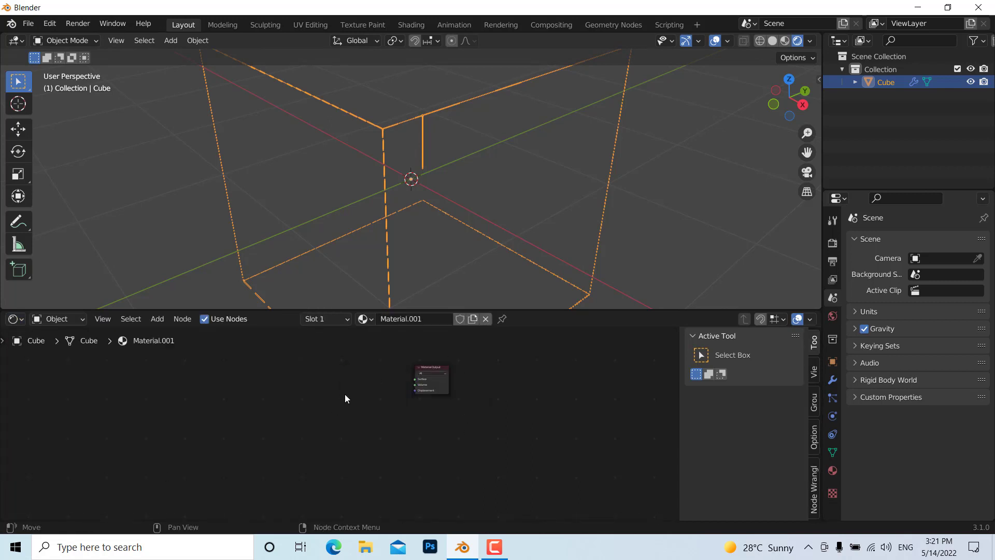
Add an Emission shader and connect it to the Material Output's Surface input.
{"action": "key", "text": "shift+a"}
{"action": "mouse_move", "coordinate": [307, 451]}
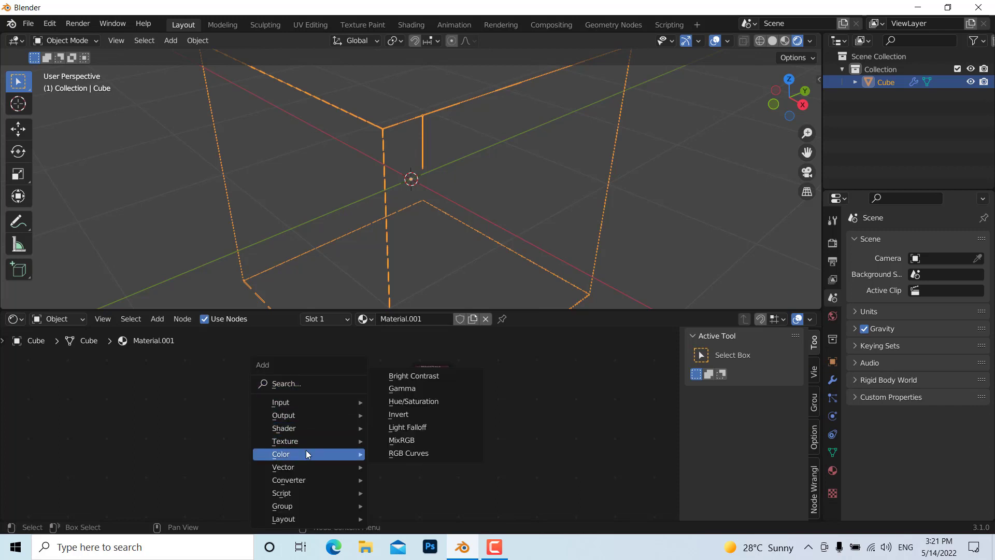
{"action": "mouse_move", "coordinate": [307, 427]}
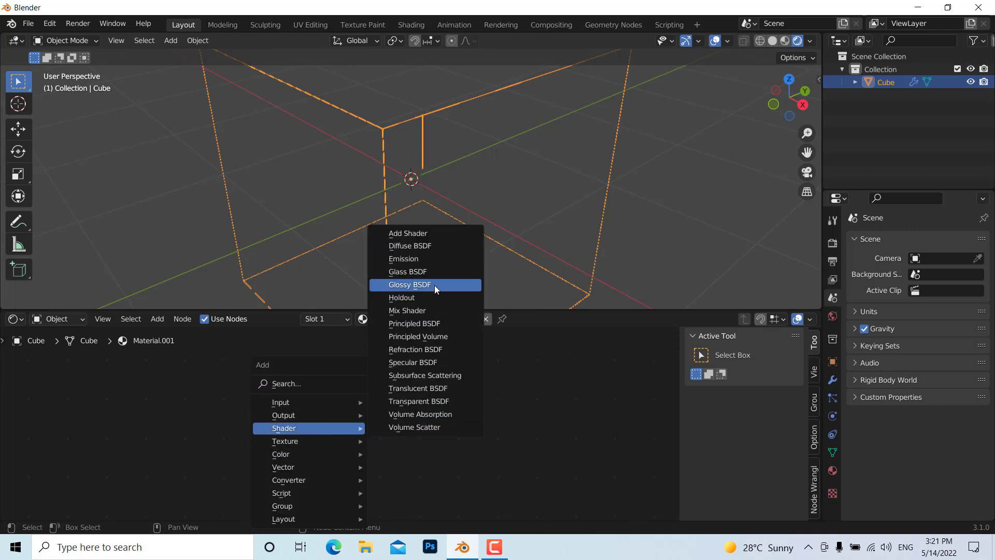
{"action": "left_click", "coordinate": [442, 260]}
{"action": "left_click", "coordinate": [364, 409]}
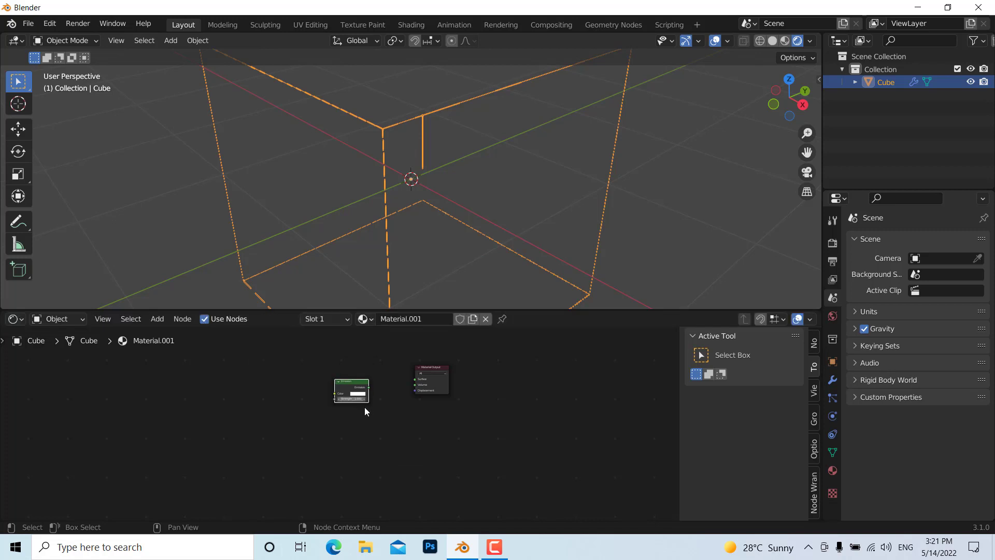
{"action": "scroll", "coordinate": [365, 408], "scroll_direction": "up", "scroll_amount": 2}
{"action": "middle_click_drag", "start_coordinate": [426, 403], "coordinate": [409, 458]}
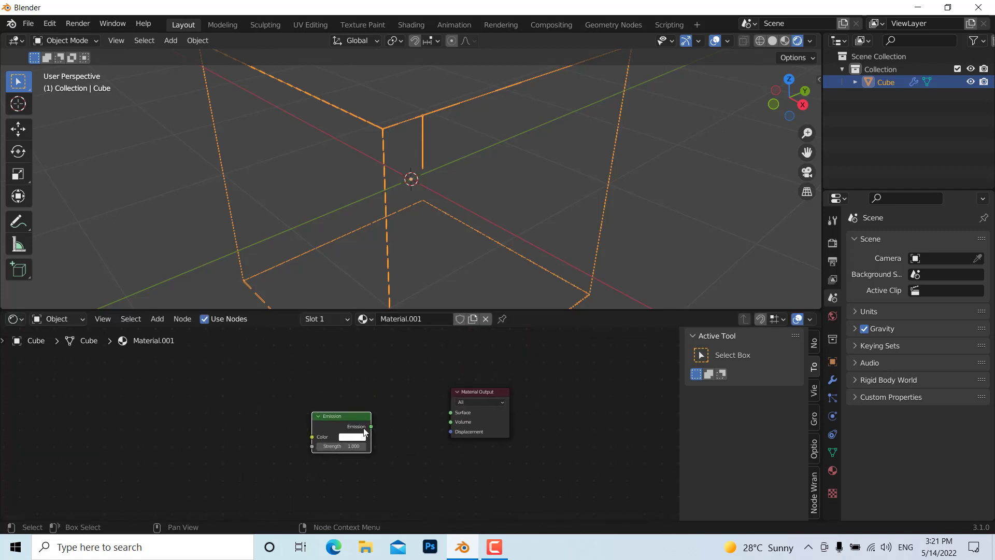
{"action": "left_click_drag", "start_coordinate": [372, 426], "coordinate": [451, 413]}
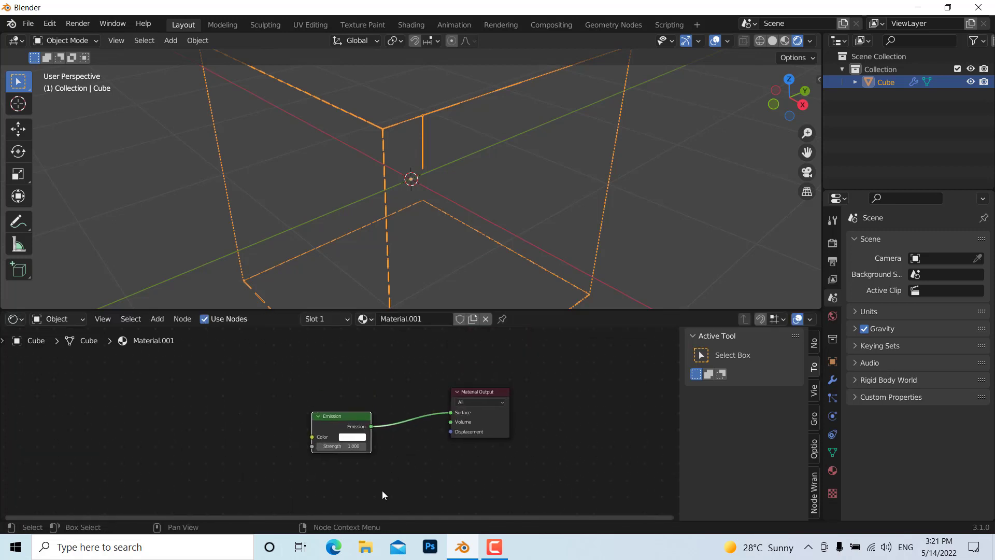
Set the Emission colour to lavender.
{"action": "left_click", "coordinate": [353, 437]}
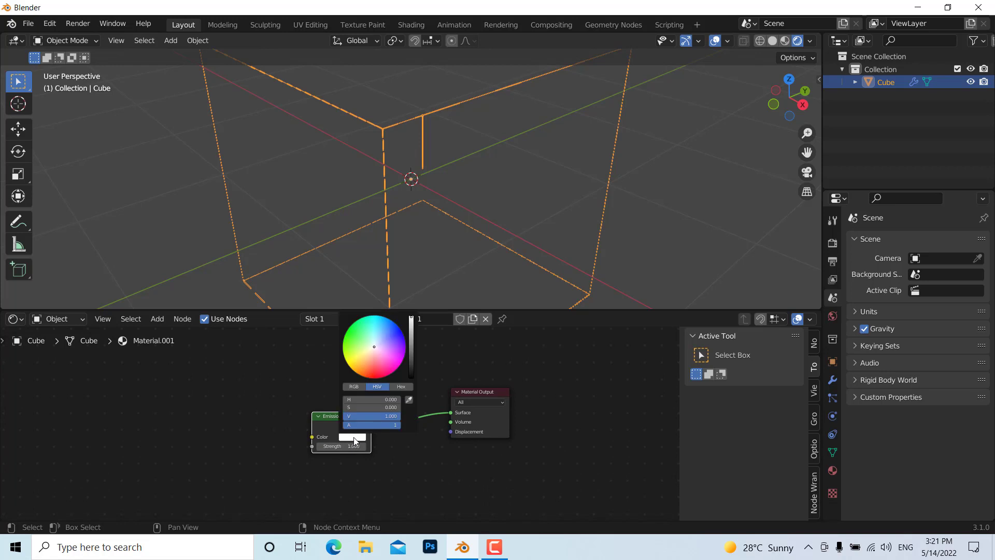
{"action": "left_click", "coordinate": [374, 341]}
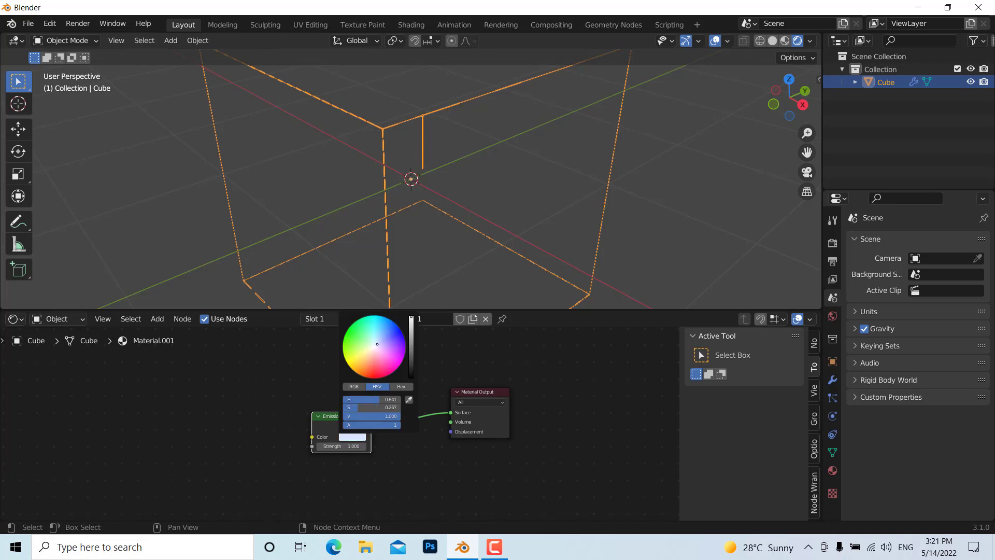
{"action": "left_click", "coordinate": [14, 319]}
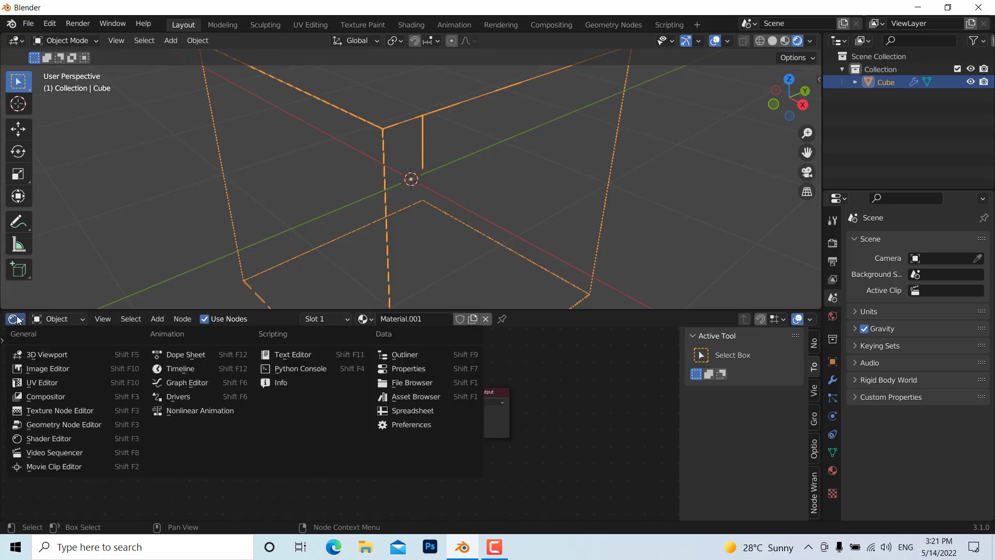
In the Geometry Node Editor, set the Set Material node's material to Material.001.
{"action": "left_click", "coordinate": [70, 422]}
{"action": "left_click", "coordinate": [545, 443]}
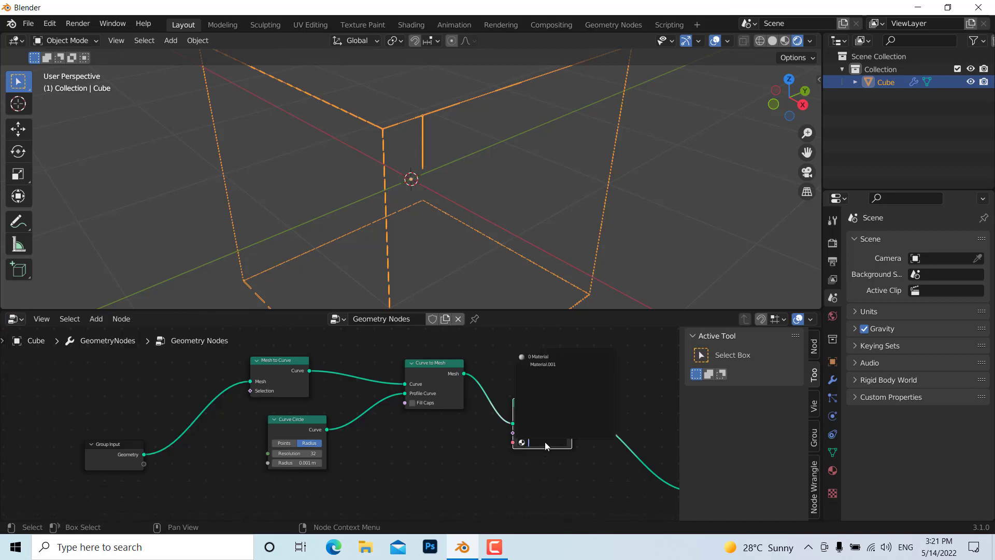
{"action": "left_click", "coordinate": [543, 364]}
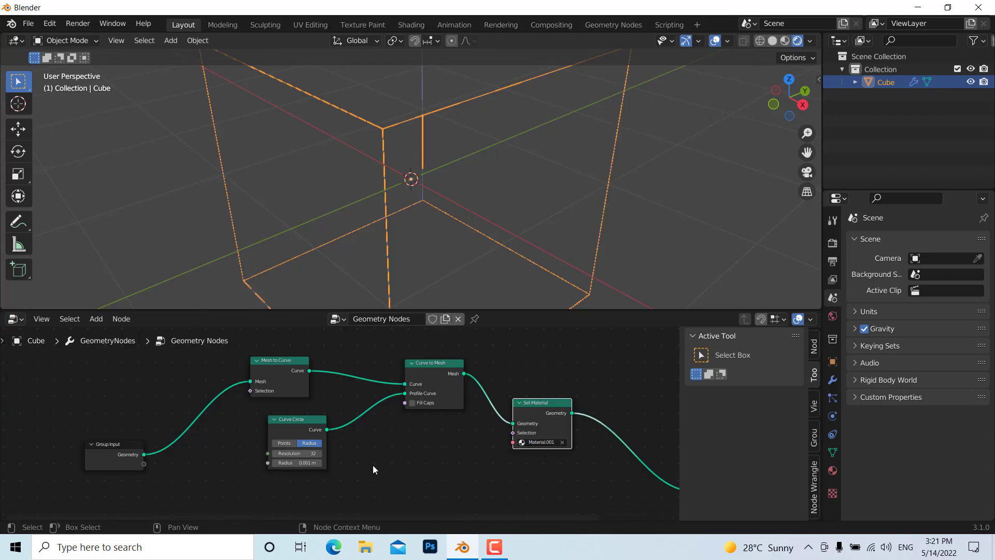
Orbit the view and deselect the cube to see its lavender tube wireframe.
{"action": "scroll", "coordinate": [444, 452], "scroll_direction": "down", "scroll_amount": 2}
{"action": "scroll", "coordinate": [462, 173], "scroll_direction": "down", "scroll_amount": 3}
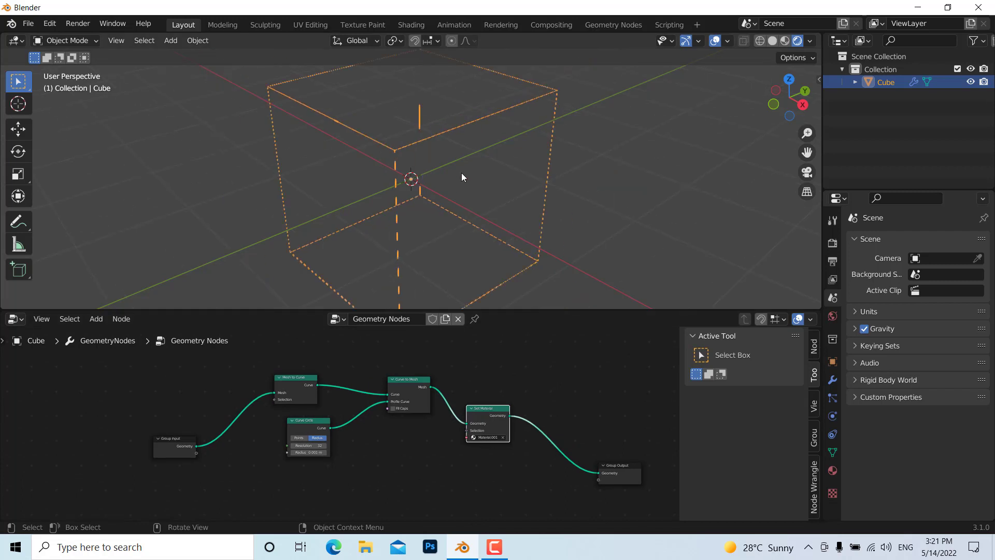
{"action": "scroll", "coordinate": [461, 173], "scroll_direction": "up", "scroll_amount": 3}
{"action": "middle_click_drag", "start_coordinate": [462, 172], "coordinate": [419, 182]}
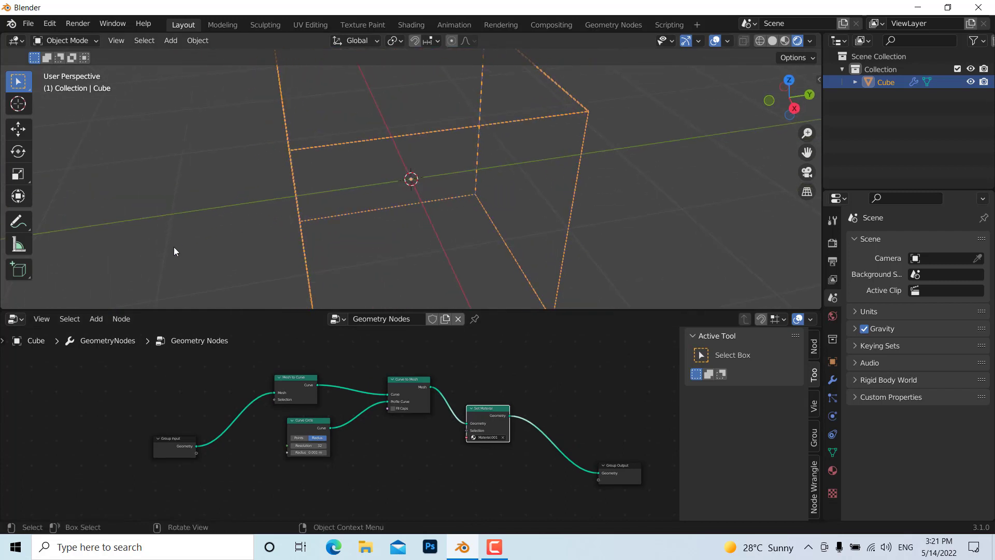
{"action": "left_click", "coordinate": [636, 195]}
{"action": "middle_click_drag", "start_coordinate": [408, 250], "coordinate": [503, 200]}
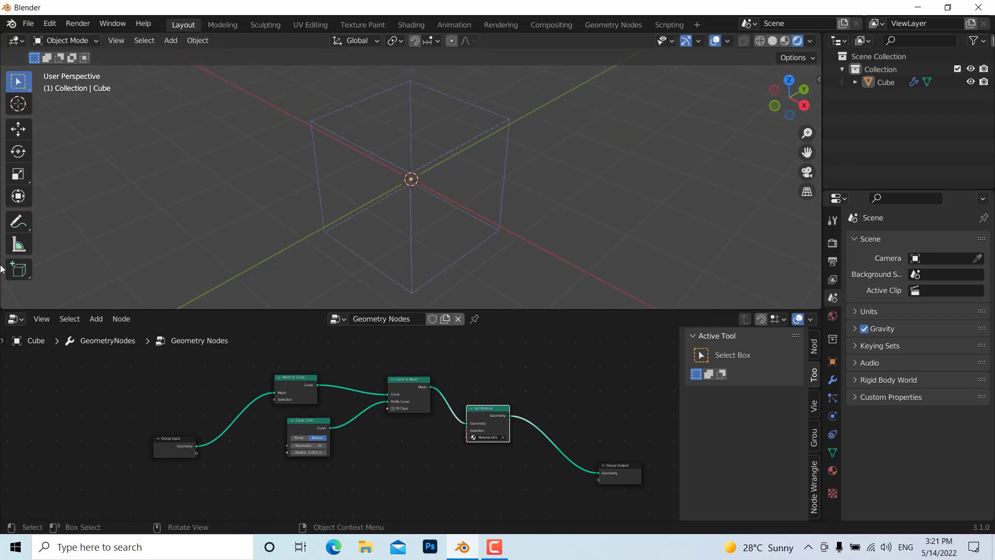
{"action": "left_click", "coordinate": [20, 321]}
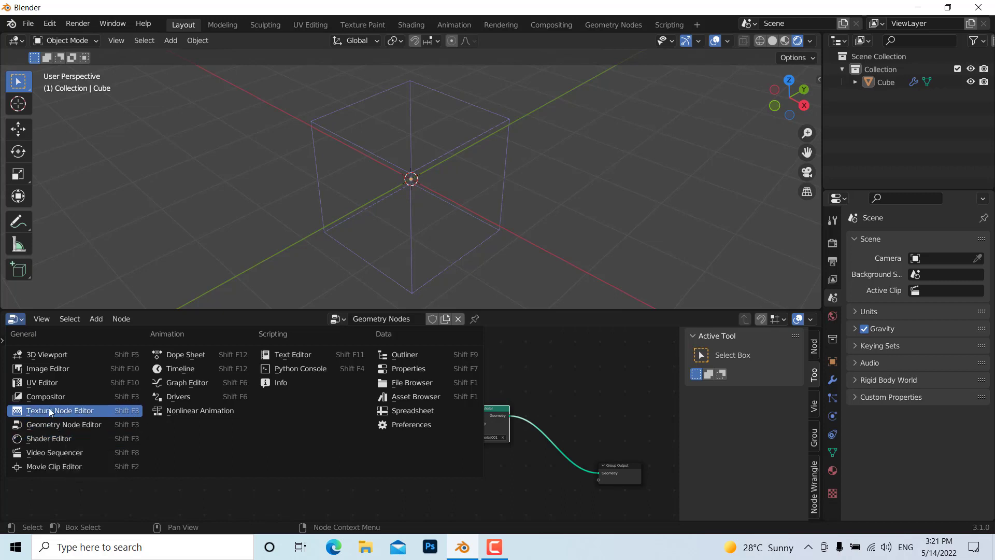
Change Material.001's Emission colour from lavender to bright green in the Shader Editor.
{"action": "left_click", "coordinate": [55, 439]}
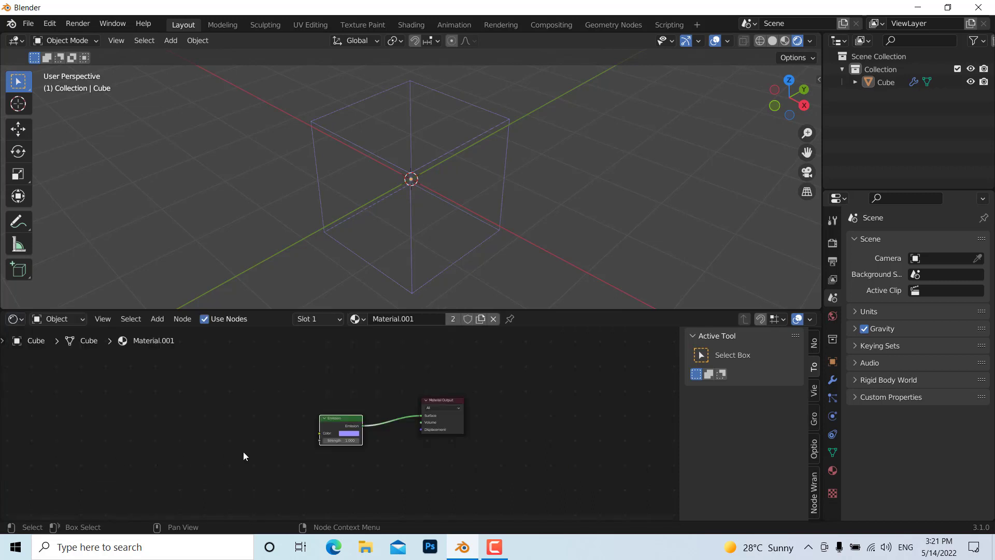
{"action": "left_click", "coordinate": [347, 434]}
{"action": "mouse_move", "coordinate": [372, 362]}
{"action": "left_mouse_down"}
{"action": "mouse_move", "coordinate": [344, 363]}
{"action": "mouse_move", "coordinate": [353, 362]}
{"action": "left_mouse_up"}
{"action": "middle_click_drag", "start_coordinate": [405, 197], "coordinate": [386, 149]}
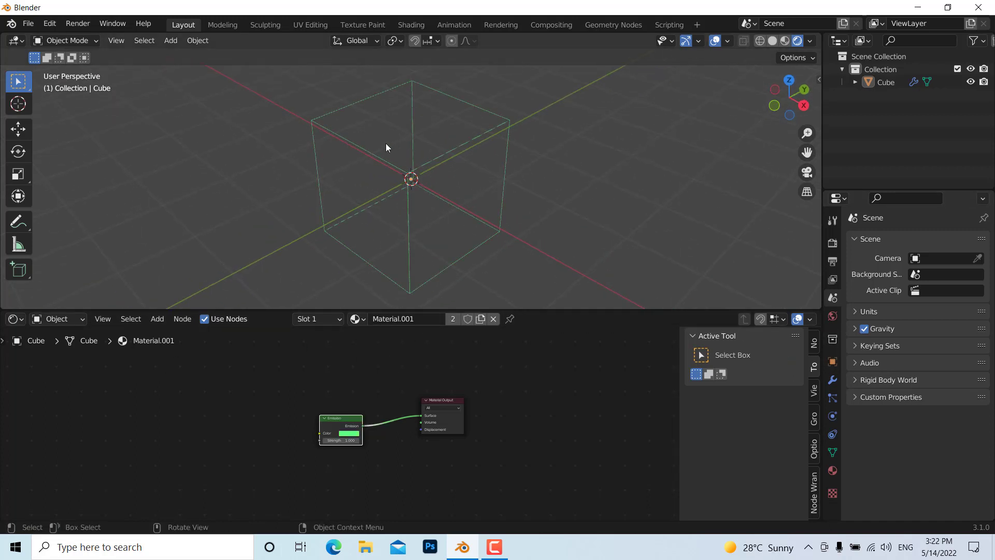
{"action": "left_click", "coordinate": [832, 379]}
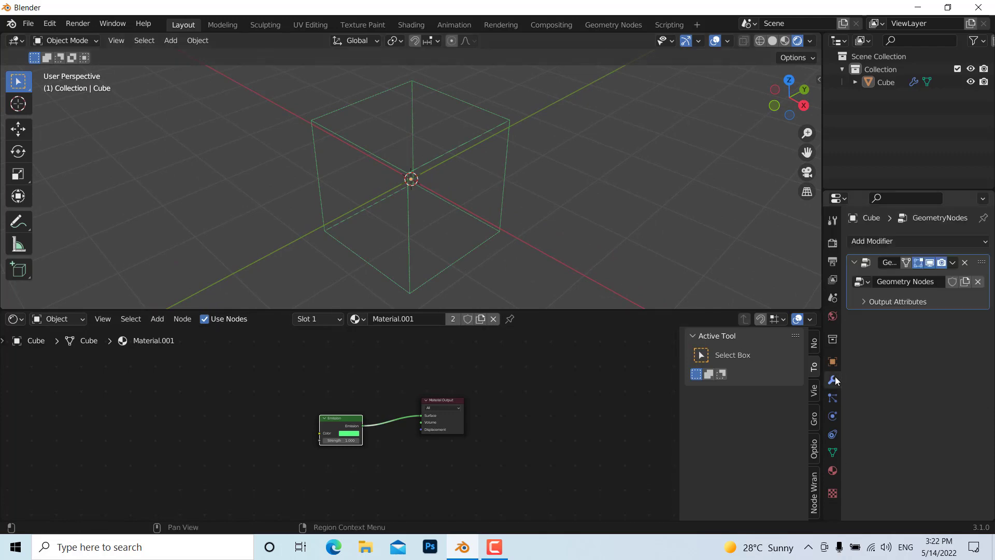
Add a Subdivision Surface modifier above Geometry Nodes with viewport level 3.
{"action": "left_click", "coordinate": [918, 241]}
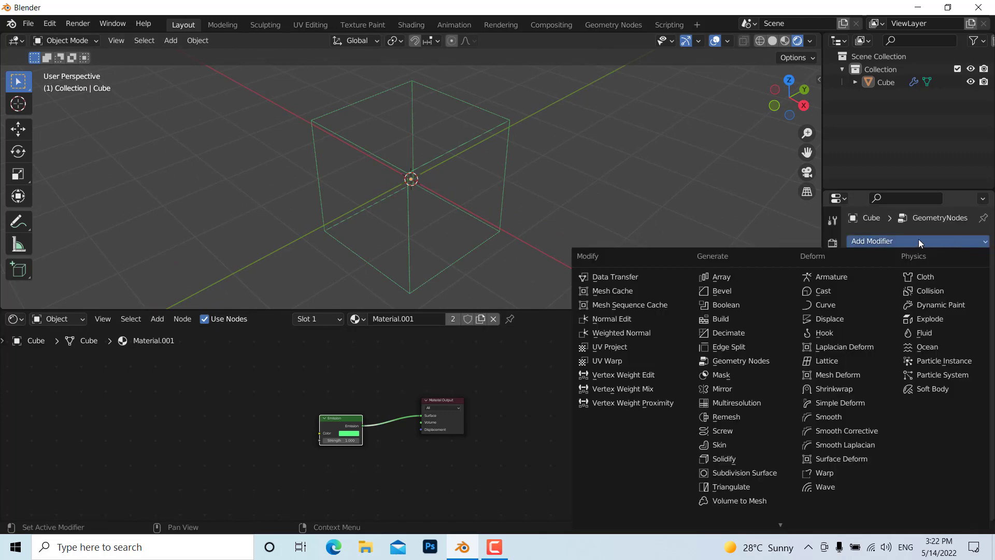
{"action": "left_click", "coordinate": [747, 472]}
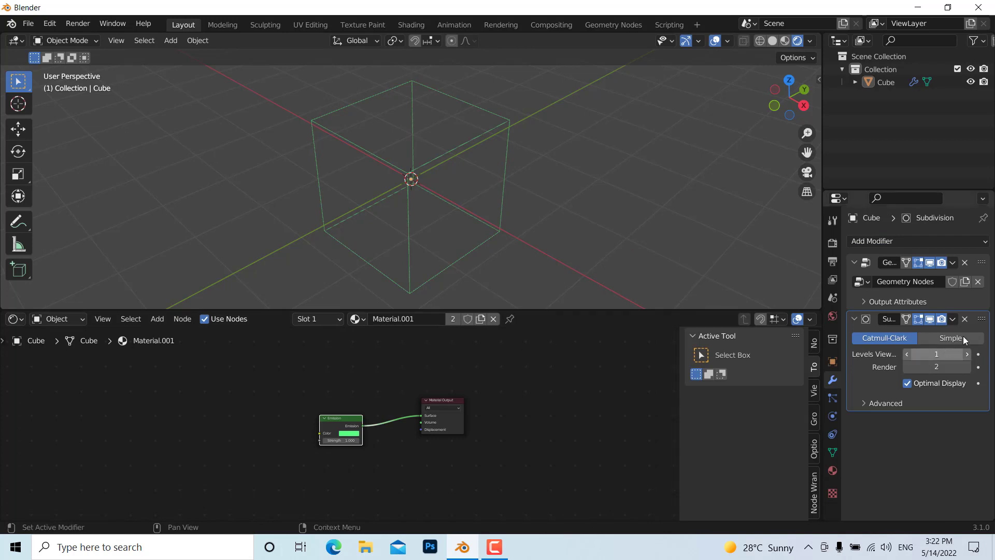
{"action": "left_click_drag", "start_coordinate": [981, 318], "coordinate": [987, 263]}
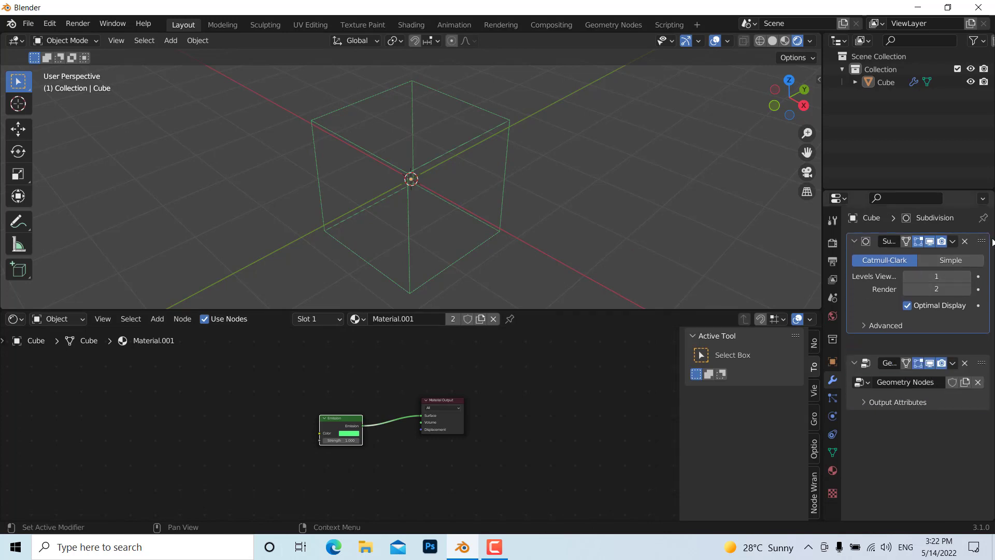
{"action": "middle_click_drag", "start_coordinate": [369, 164], "coordinate": [439, 159]}
{"action": "scroll", "coordinate": [439, 160], "scroll_direction": "up", "scroll_amount": 5}
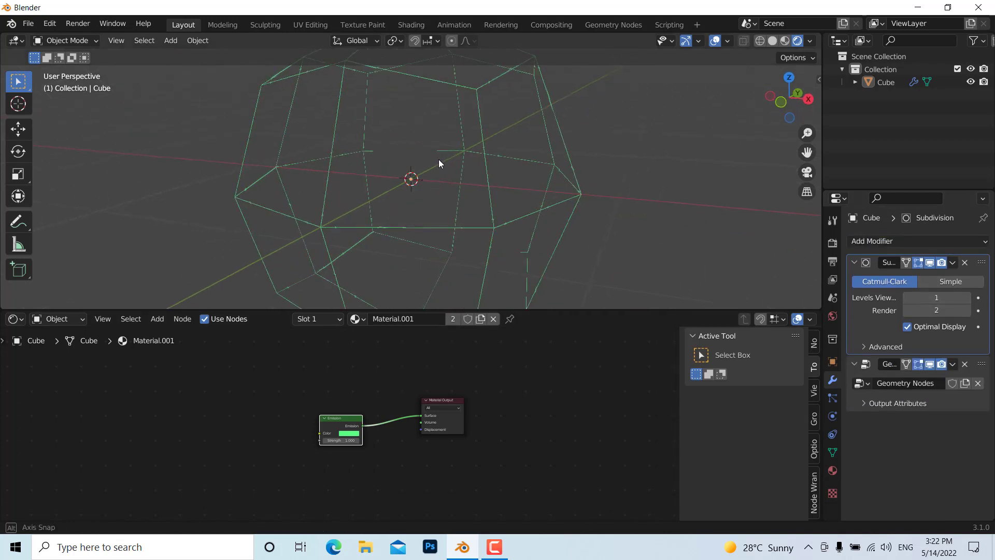
{"action": "left_click", "coordinate": [968, 297]}
{"action": "left_click", "coordinate": [968, 297]}
{"action": "middle_click_drag", "start_coordinate": [434, 141], "coordinate": [513, 289]}
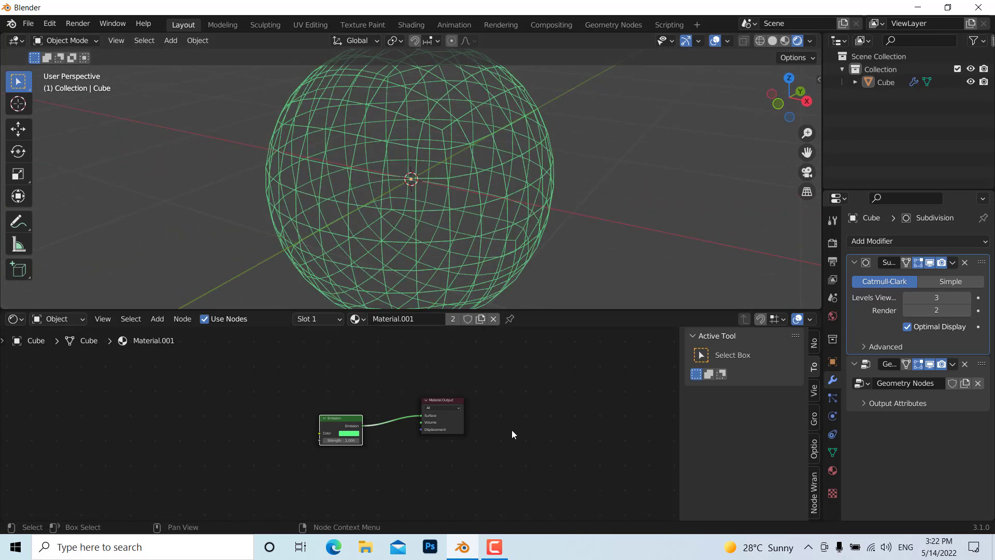
{"action": "left_click", "coordinate": [16, 319]}
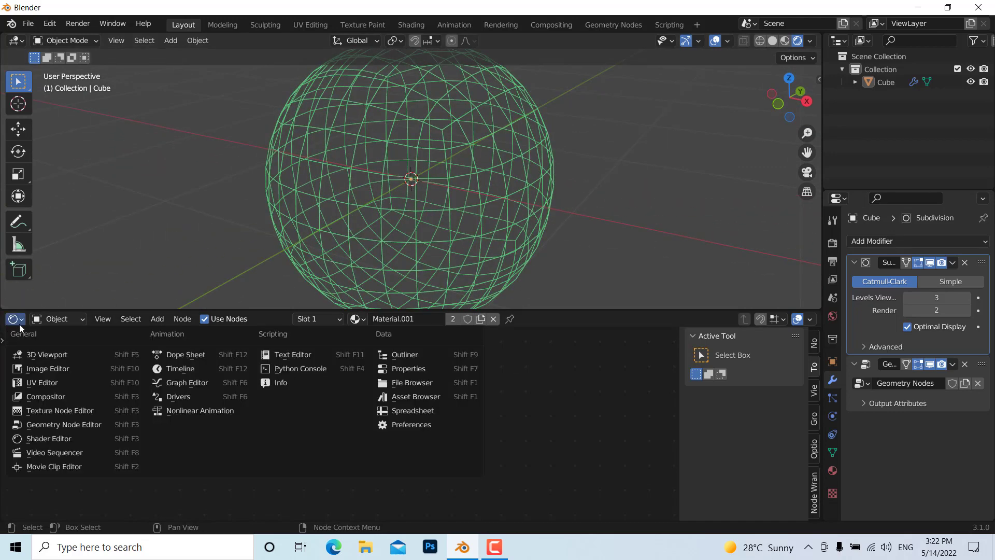
{"action": "left_click", "coordinate": [70, 424]}
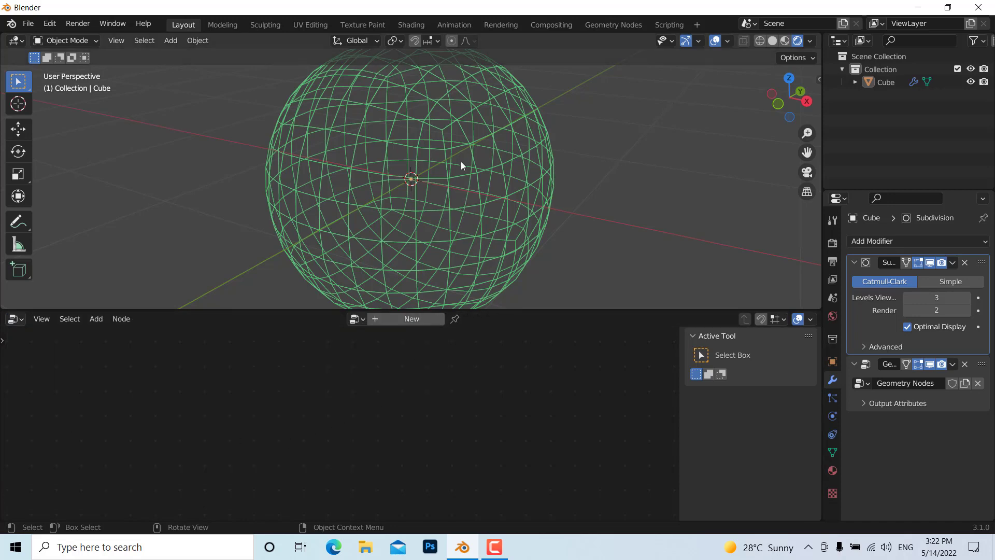
Switch the viewport to solid X-ray shading and select the sphere from a new angle.
{"action": "scroll", "coordinate": [462, 158], "scroll_direction": "down", "scroll_amount": 3}
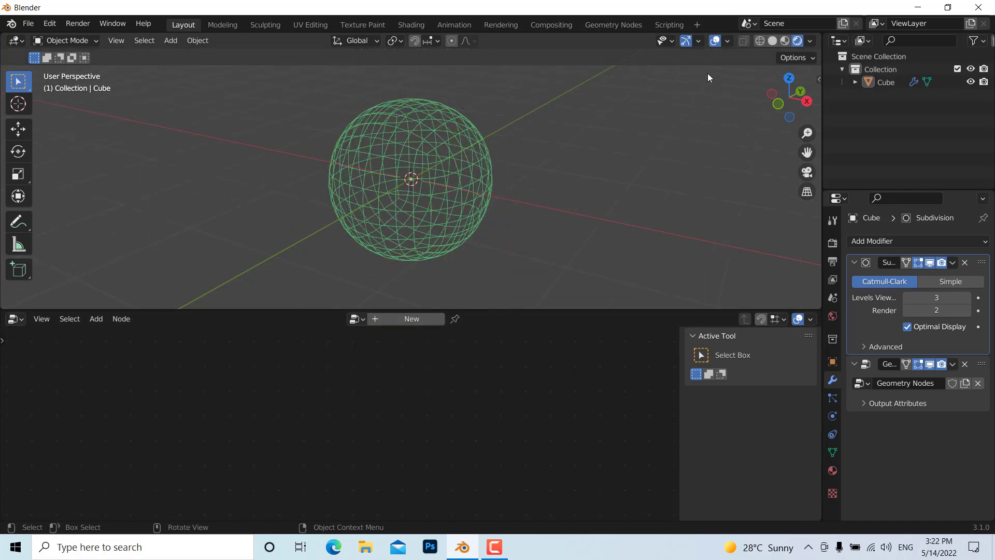
{"action": "left_click", "coordinate": [772, 40]}
{"action": "scroll", "coordinate": [387, 154], "scroll_direction": "up", "scroll_amount": 2}
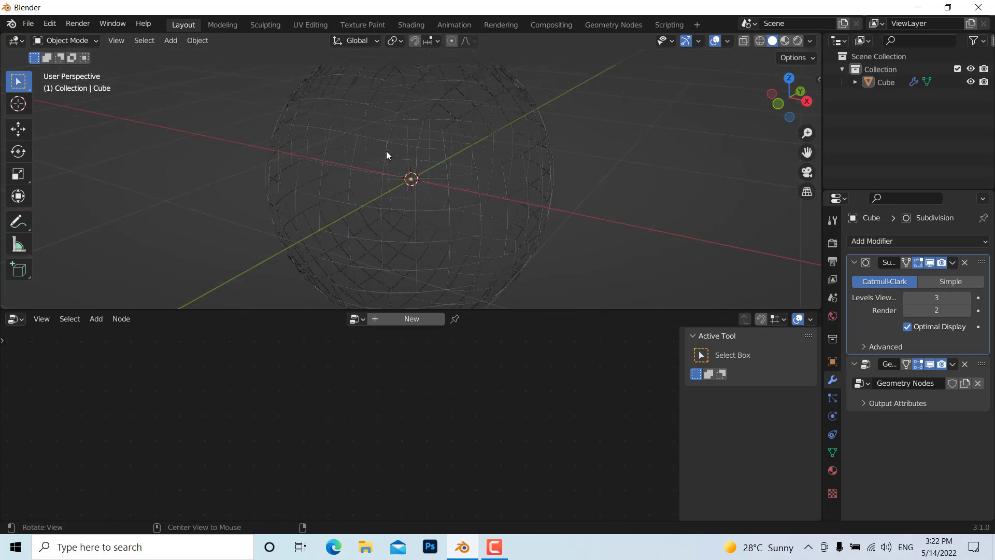
{"action": "middle_click_drag", "start_coordinate": [387, 154], "coordinate": [386, 226]}
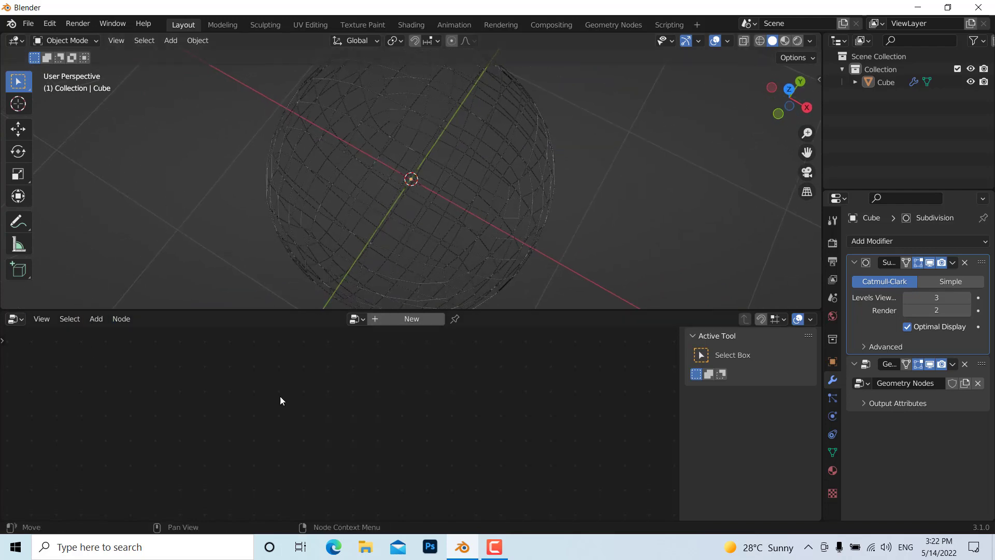
{"action": "left_click", "coordinate": [463, 234]}
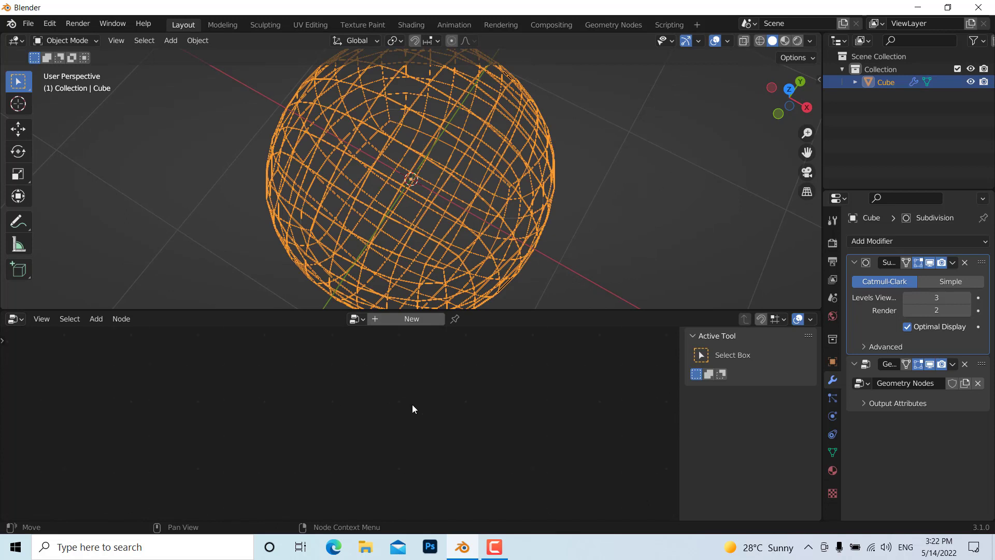
Insert a Join Geometry node before Group Output and feed it the original Group Input geometry.
{"action": "left_click", "coordinate": [978, 371]}
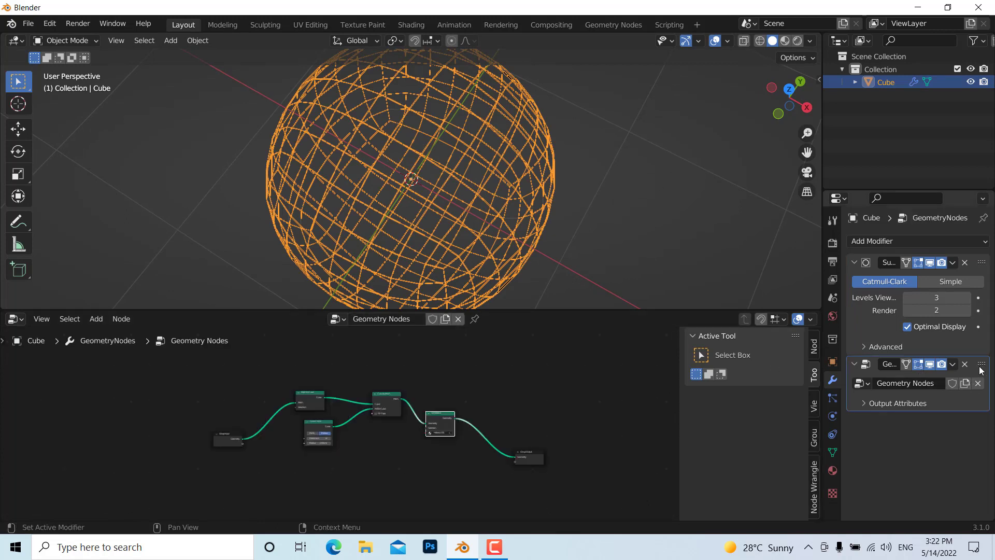
{"action": "scroll", "coordinate": [414, 467], "scroll_direction": "up", "scroll_amount": 2}
{"action": "scroll", "coordinate": [366, 431], "scroll_direction": "down", "scroll_amount": 2}
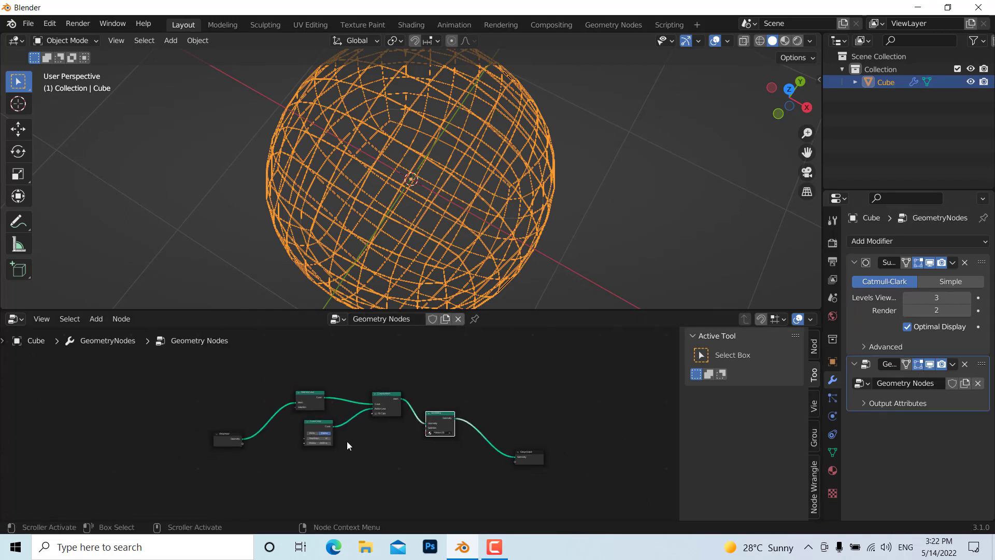
{"action": "key", "text": "shift+a"}
{"action": "mouse_move", "coordinate": [497, 471]}
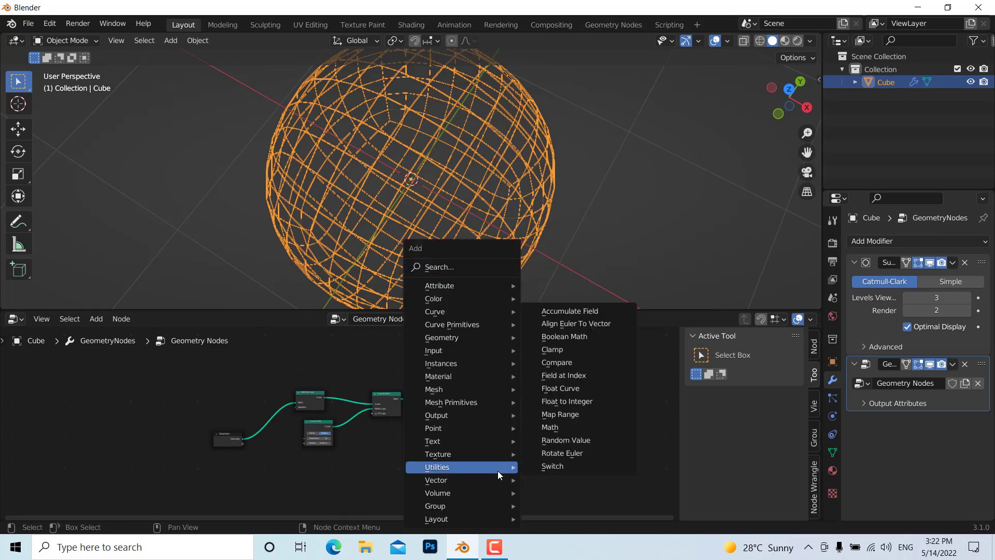
{"action": "left_click", "coordinate": [447, 274]}
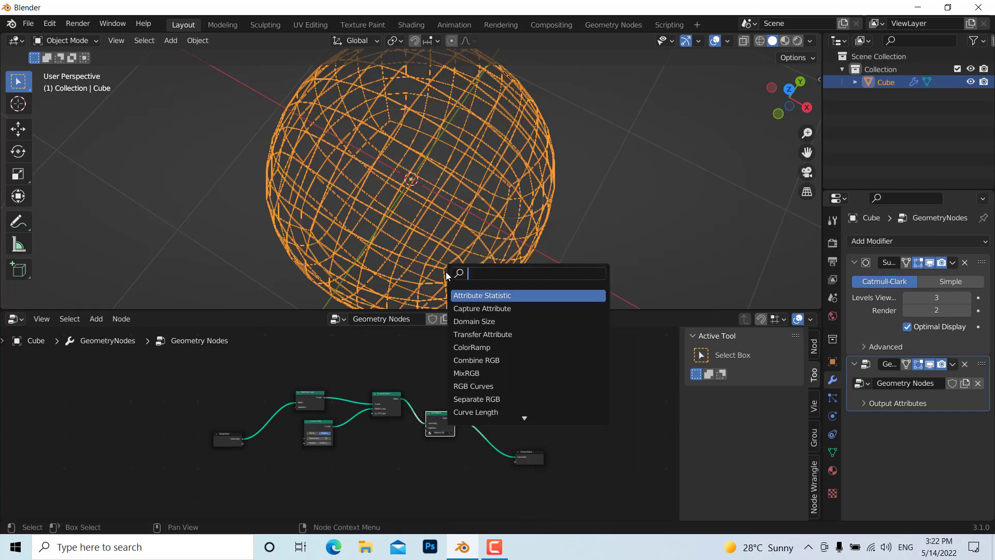
{"action": "type", "text": "join"}
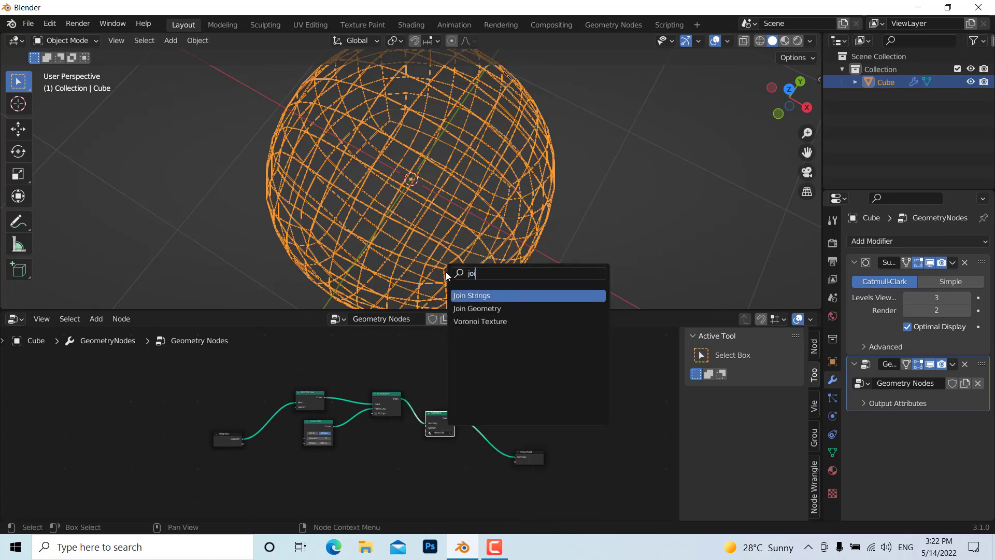
{"action": "left_click", "coordinate": [477, 309]}
{"action": "left_click", "coordinate": [503, 462]}
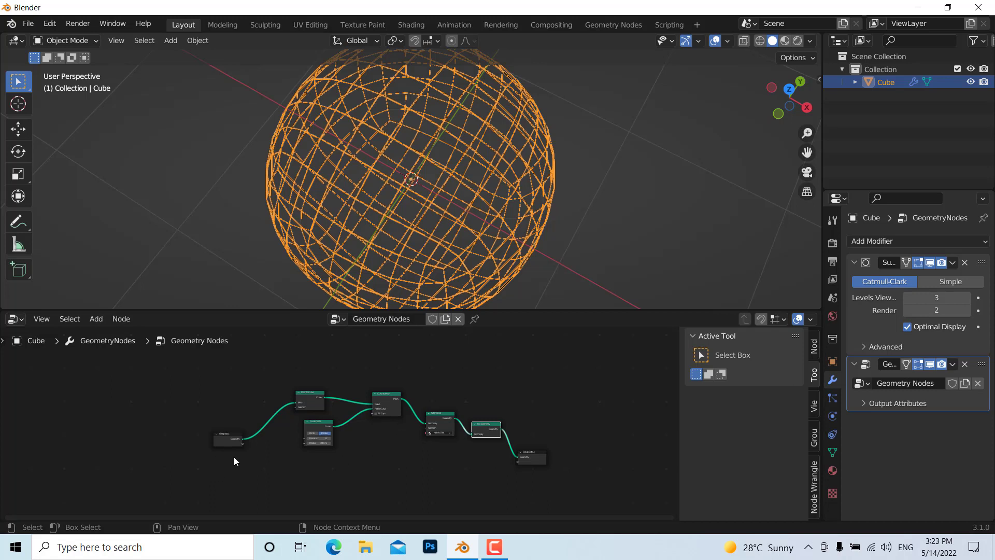
{"action": "scroll", "coordinate": [259, 440], "scroll_direction": "up", "scroll_amount": 2}
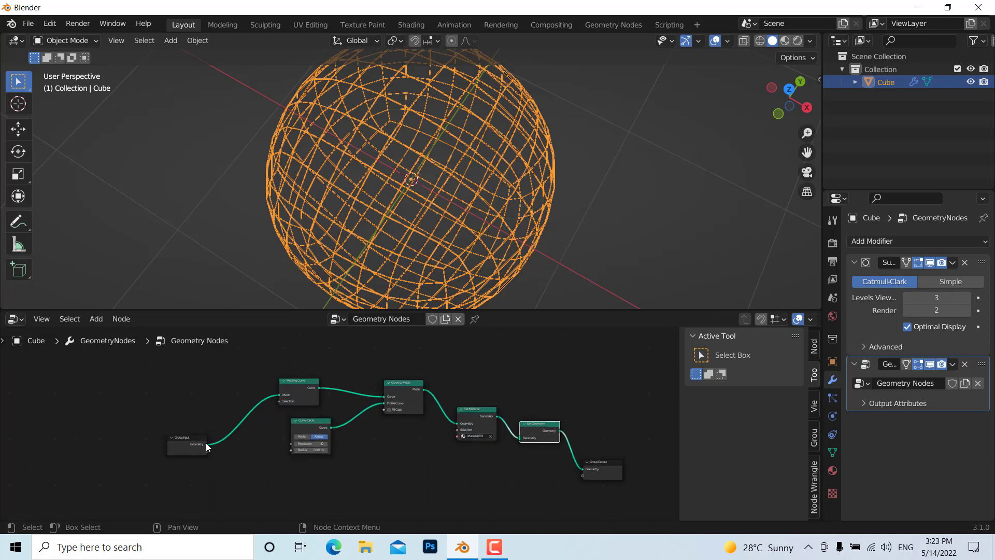
{"action": "mouse_move", "coordinate": [206, 442]}
{"action": "left_mouse_down"}
{"action": "mouse_move", "coordinate": [477, 477]}
{"action": "mouse_move", "coordinate": [518, 440]}
{"action": "left_mouse_up"}
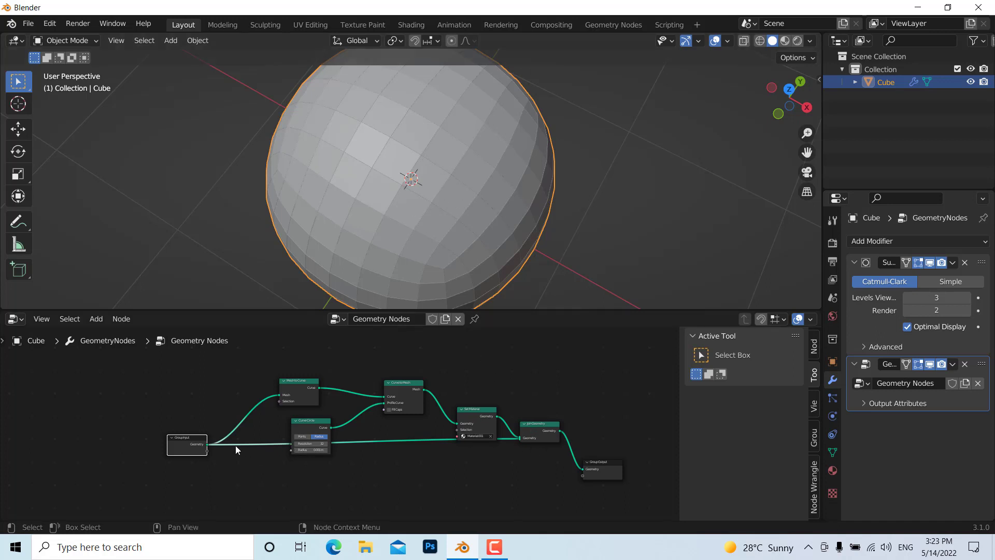
{"action": "left_click_drag", "start_coordinate": [182, 437], "coordinate": [164, 484]}
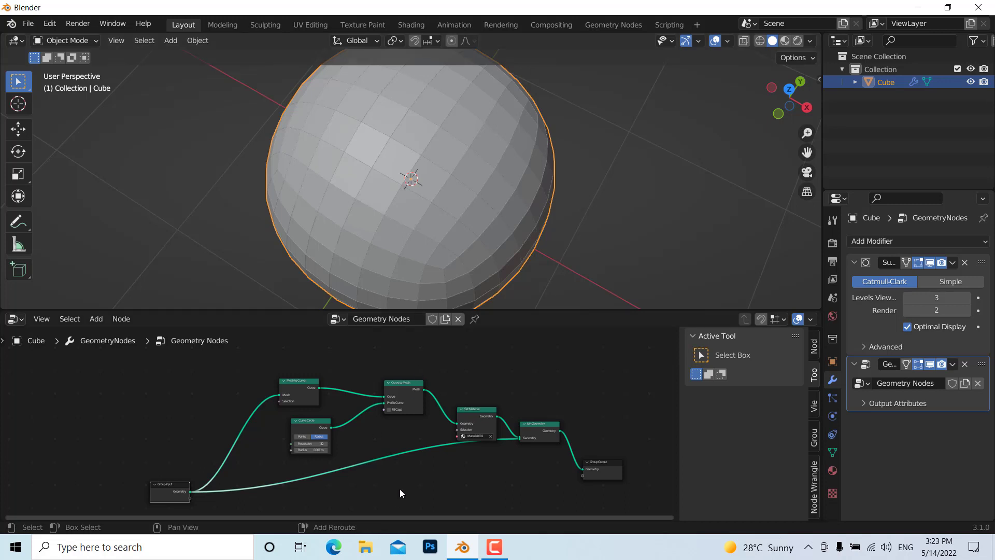
Insert a Set Material node on the link from Group Input to Join Geometry.
{"action": "key", "text": "shift+a"}
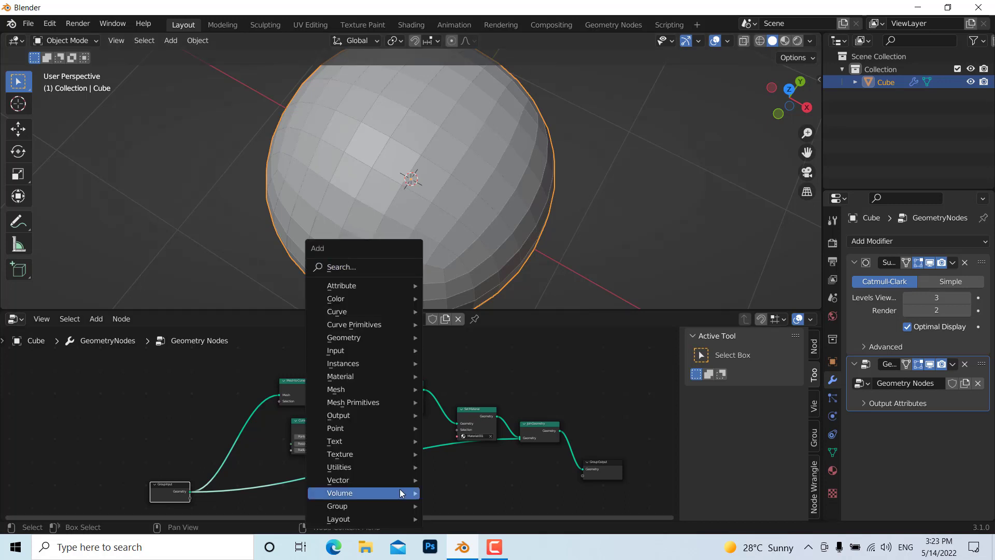
{"action": "left_click", "coordinate": [368, 268]}
{"action": "type", "text": "set"}
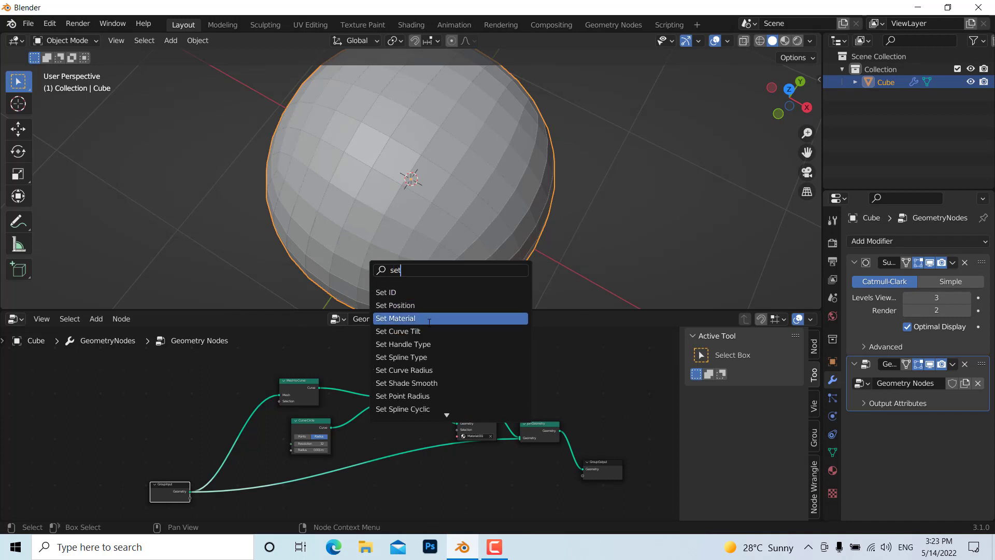
{"action": "left_click", "coordinate": [405, 318]}
{"action": "left_click", "coordinate": [457, 481]}
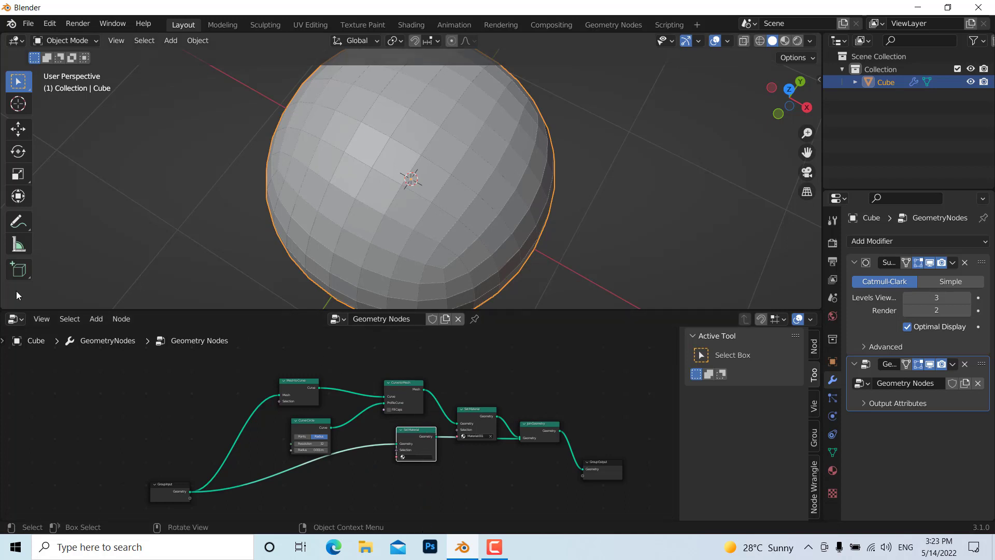
{"action": "left_click", "coordinate": [16, 319]}
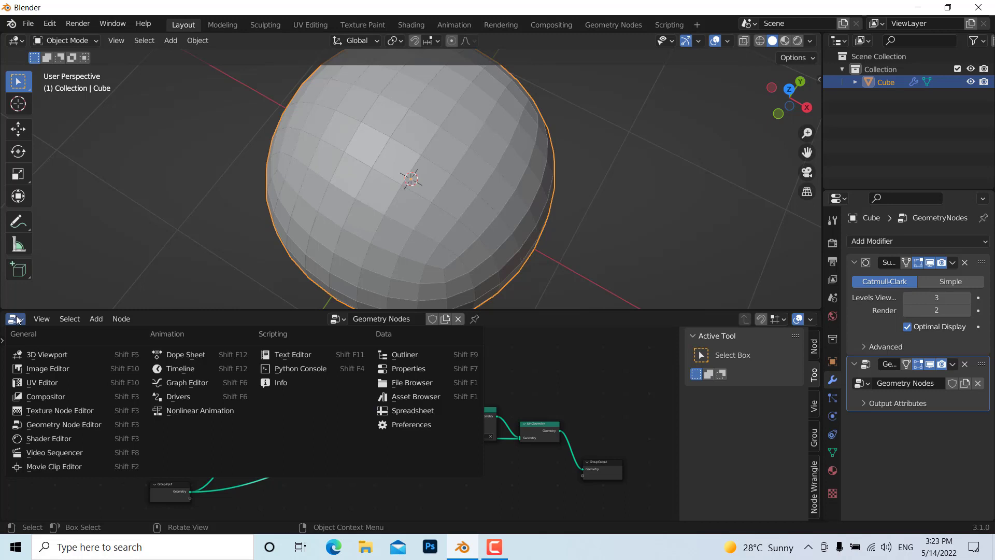
Make a separate material copy, Material.002, and delete its Emission node.
{"action": "left_click", "coordinate": [42, 438]}
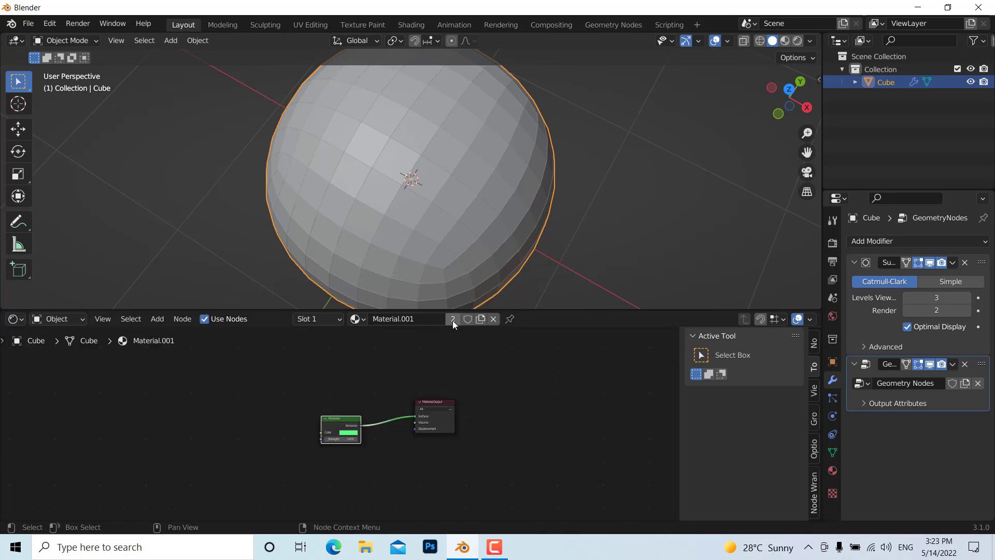
{"action": "left_click", "coordinate": [480, 319]}
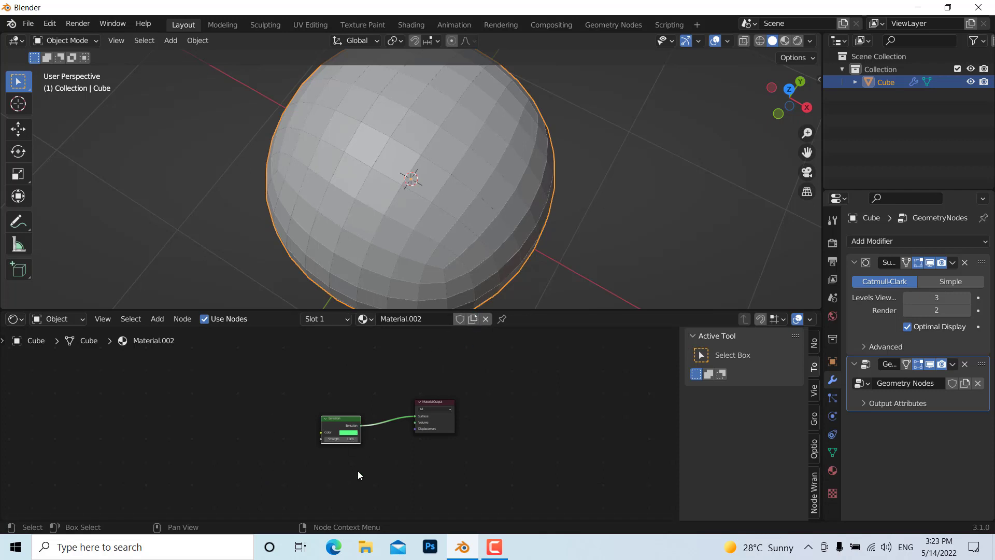
{"action": "key", "text": "Delete"}
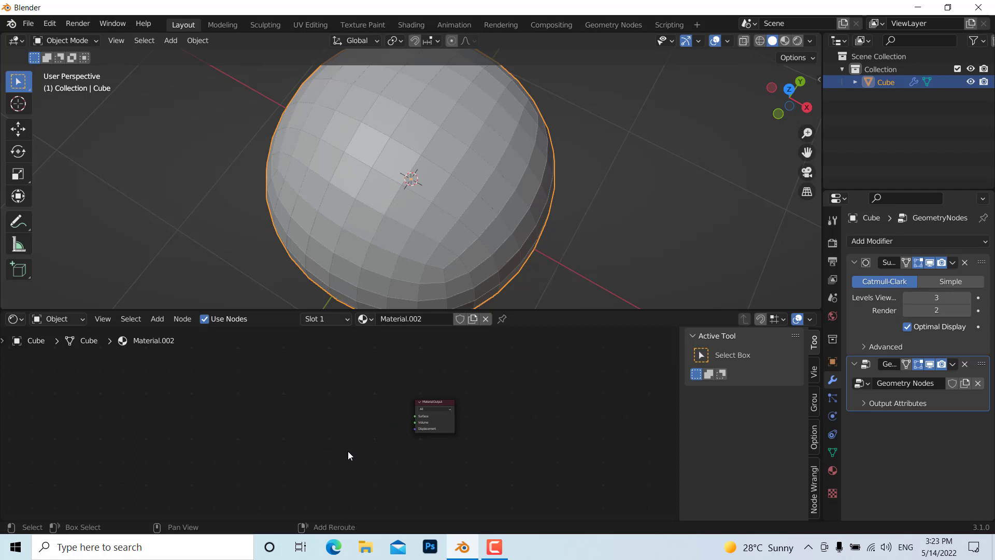
Add a new Emission shader to Material.002 and set its colour to pink.
{"action": "key", "text": "shift+a"}
{"action": "mouse_move", "coordinate": [331, 410]}
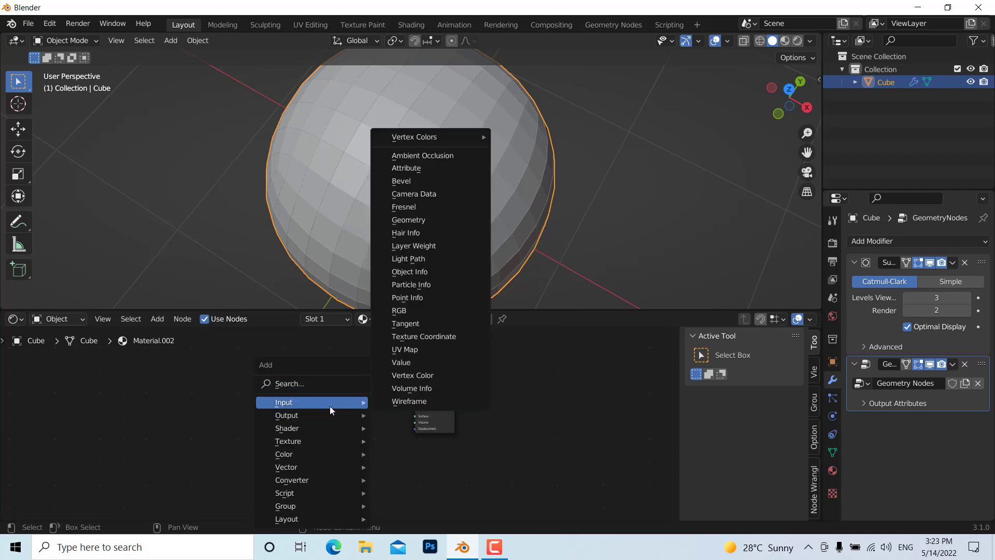
{"action": "mouse_move", "coordinate": [321, 432]}
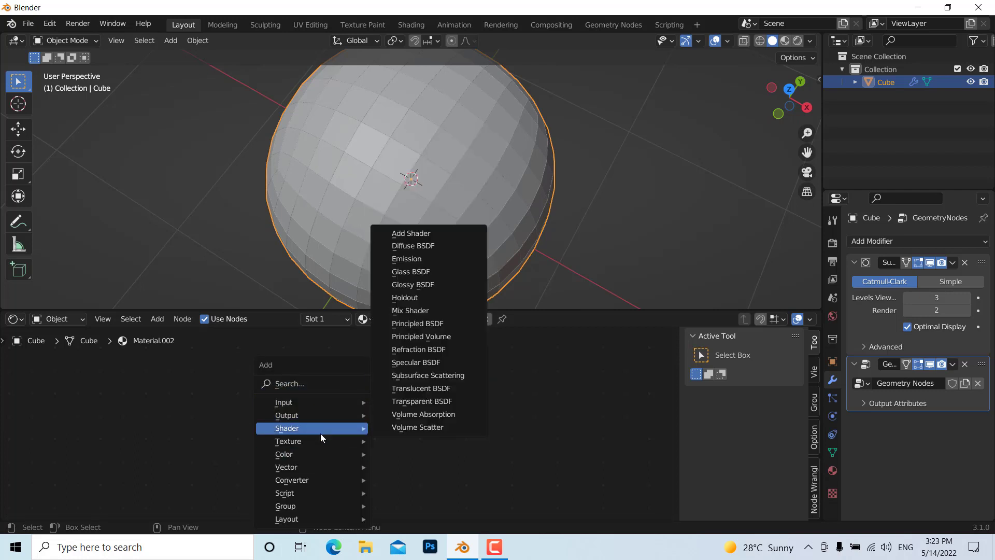
{"action": "left_click", "coordinate": [434, 259]}
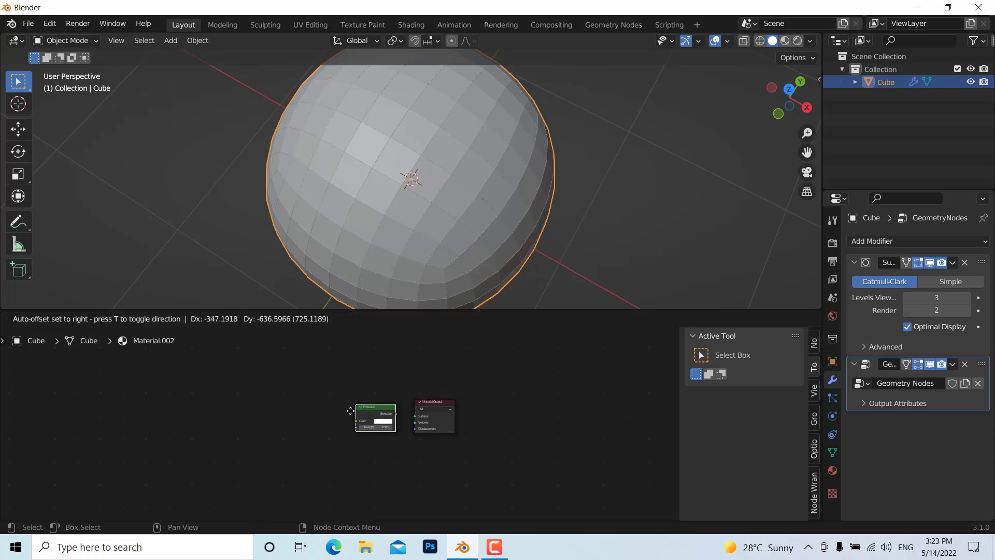
{"action": "left_click", "coordinate": [417, 441]}
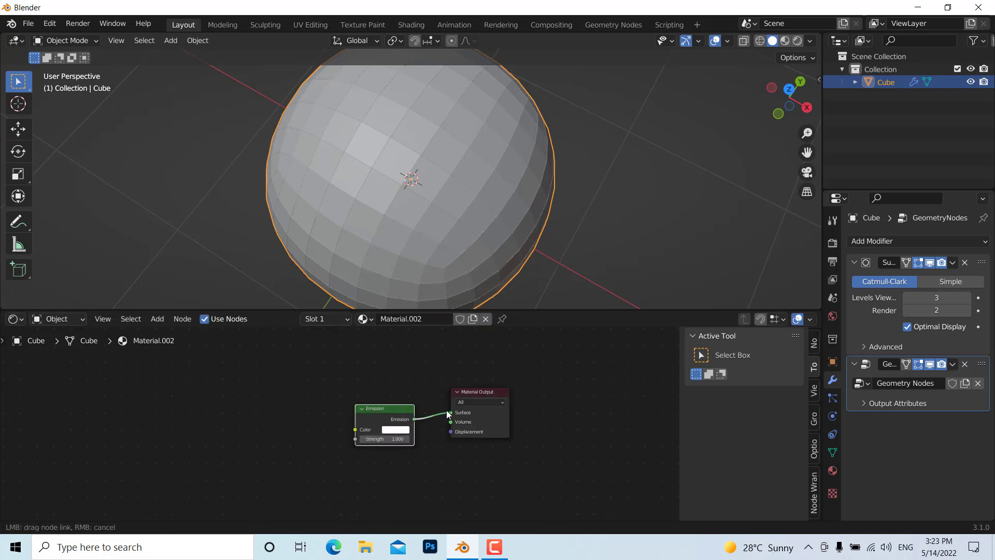
{"action": "left_click", "coordinate": [407, 430]}
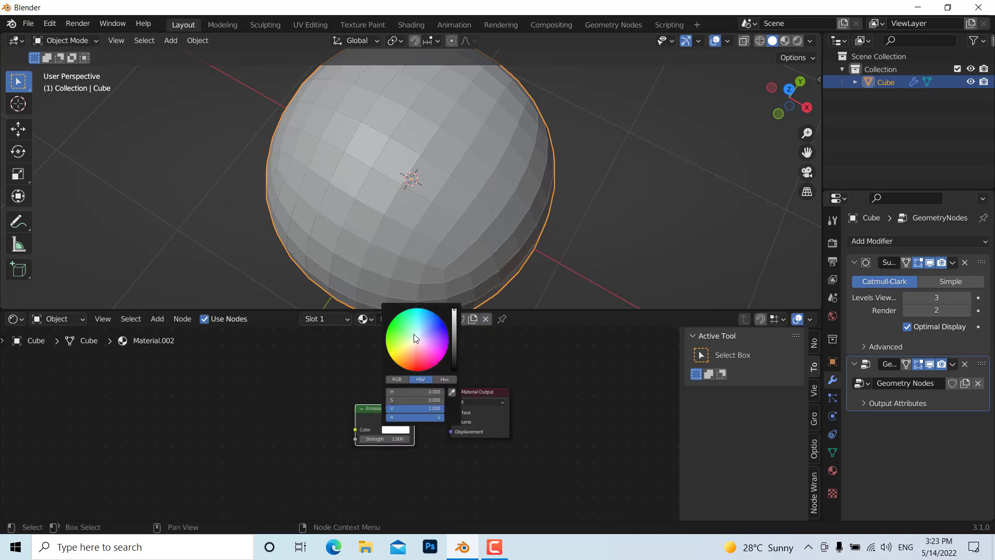
{"action": "left_click_drag", "start_coordinate": [420, 351], "coordinate": [423, 359]}
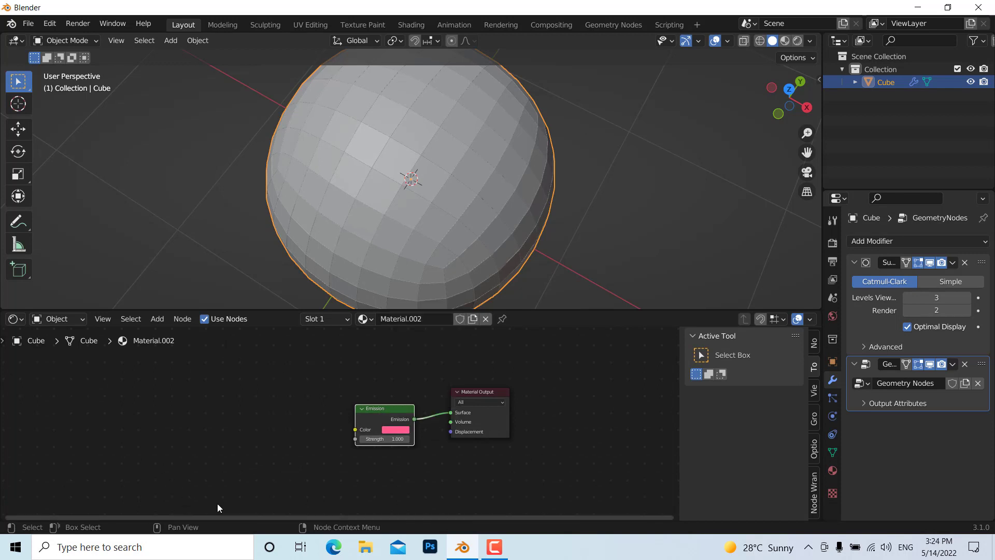
In the Geometry Node Editor, assign Material.002 to the lower Set Material node.
{"action": "left_click", "coordinate": [16, 319]}
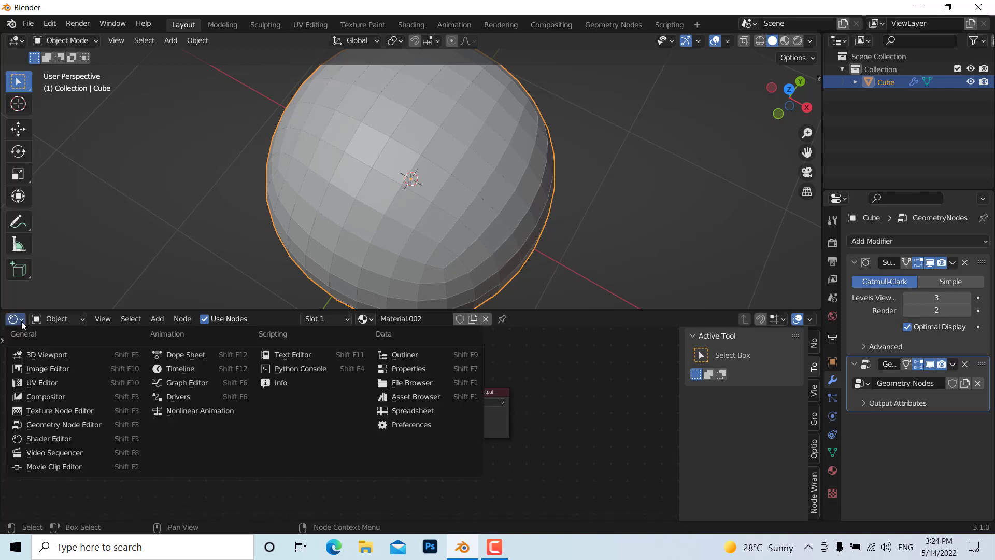
{"action": "left_click", "coordinate": [16, 426]}
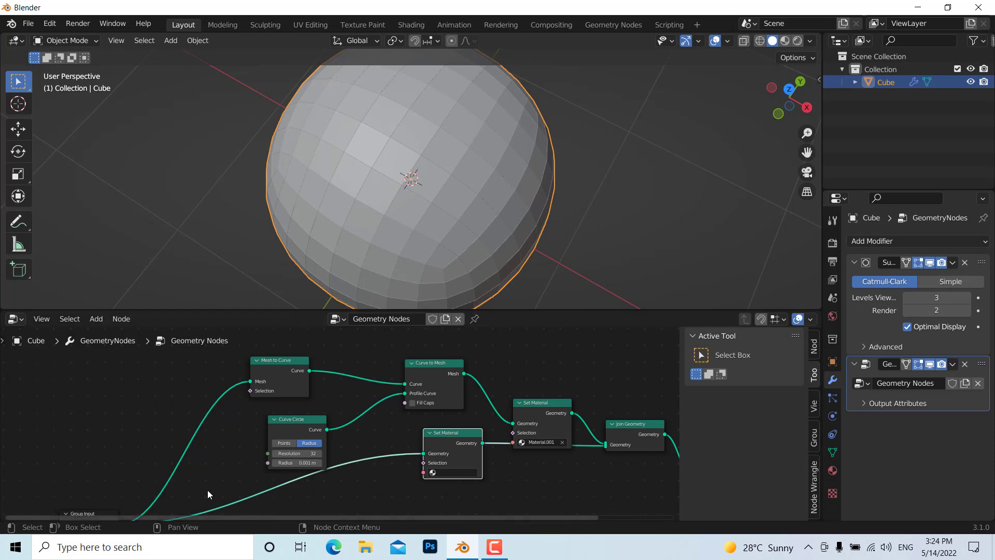
{"action": "left_click", "coordinate": [437, 472]}
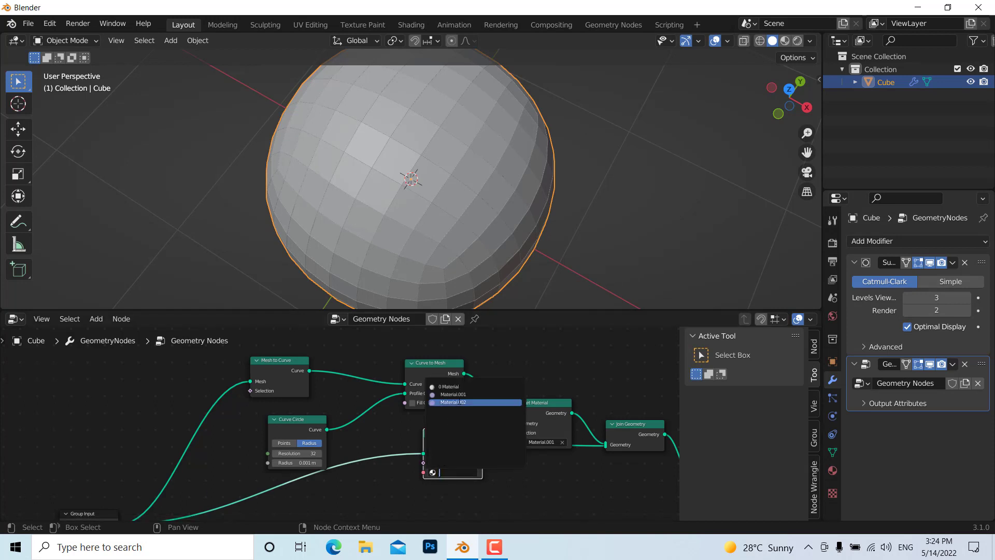
{"action": "left_click", "coordinate": [454, 402]}
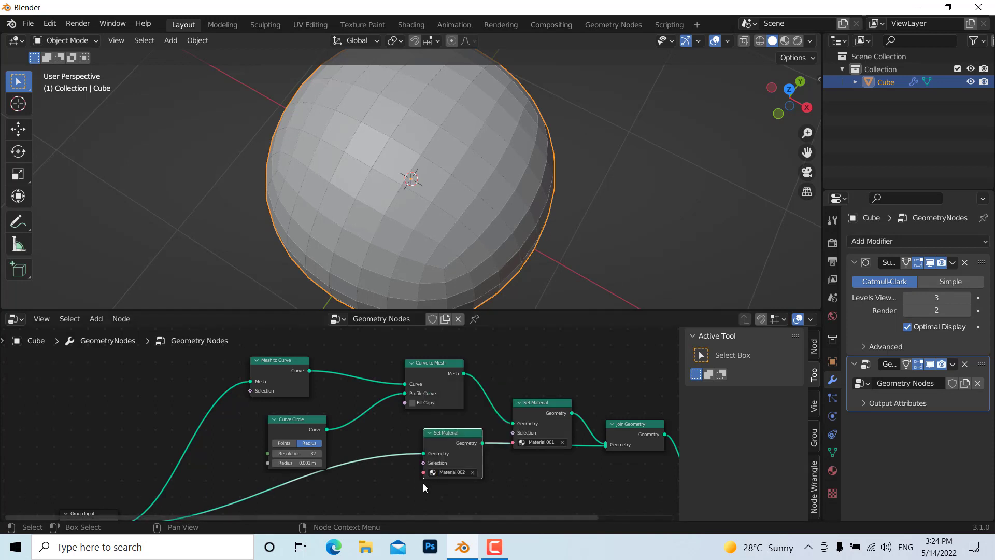
Switch the viewport to Rendered shading, orbit the pink sphere, and enlarge the 3D view.
{"action": "left_click", "coordinate": [798, 40]}
{"action": "scroll", "coordinate": [412, 248], "scroll_direction": "down", "scroll_amount": 3}
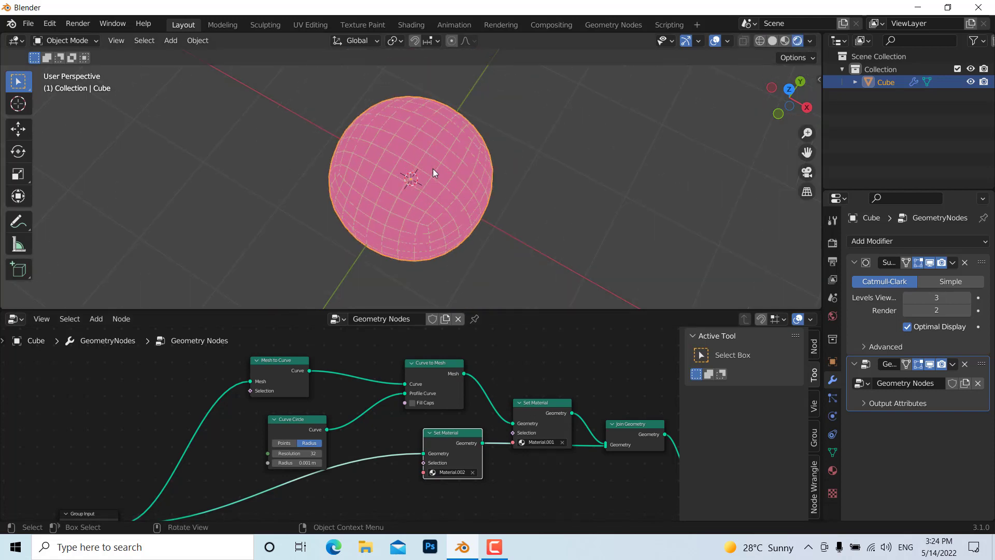
{"action": "scroll", "coordinate": [433, 169], "scroll_direction": "up", "scroll_amount": 4}
{"action": "middle_click_drag", "start_coordinate": [406, 192], "coordinate": [504, 212]}
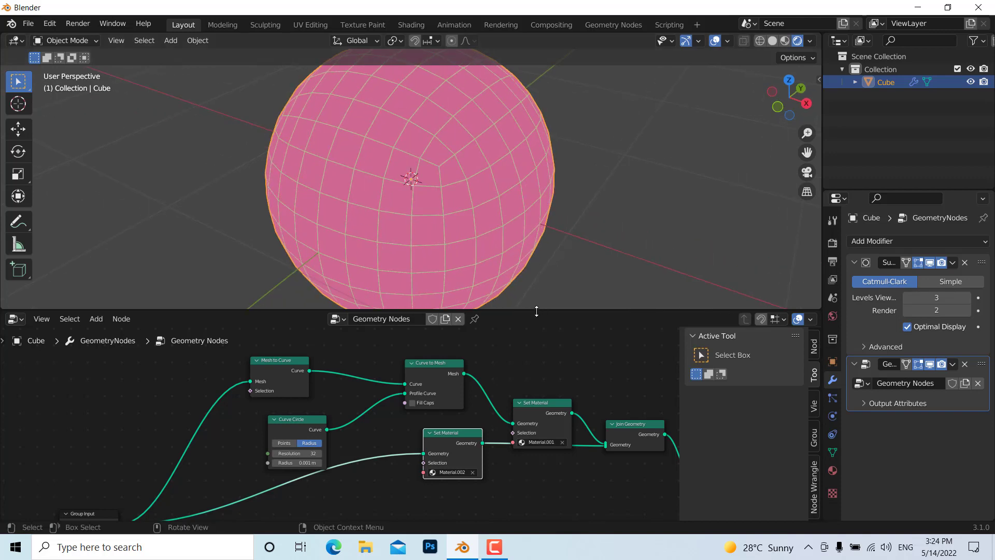
{"action": "left_click_drag", "start_coordinate": [536, 311], "coordinate": [536, 404]}
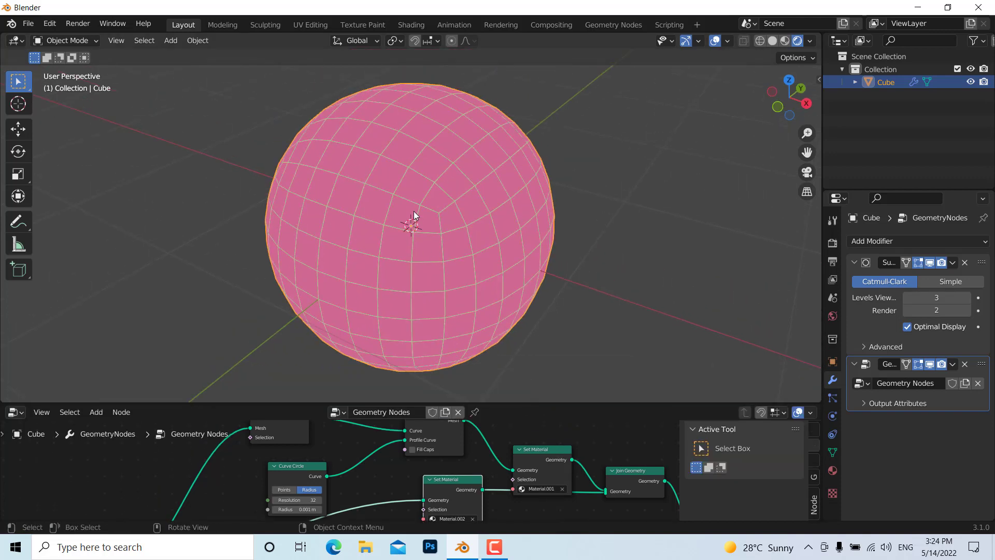